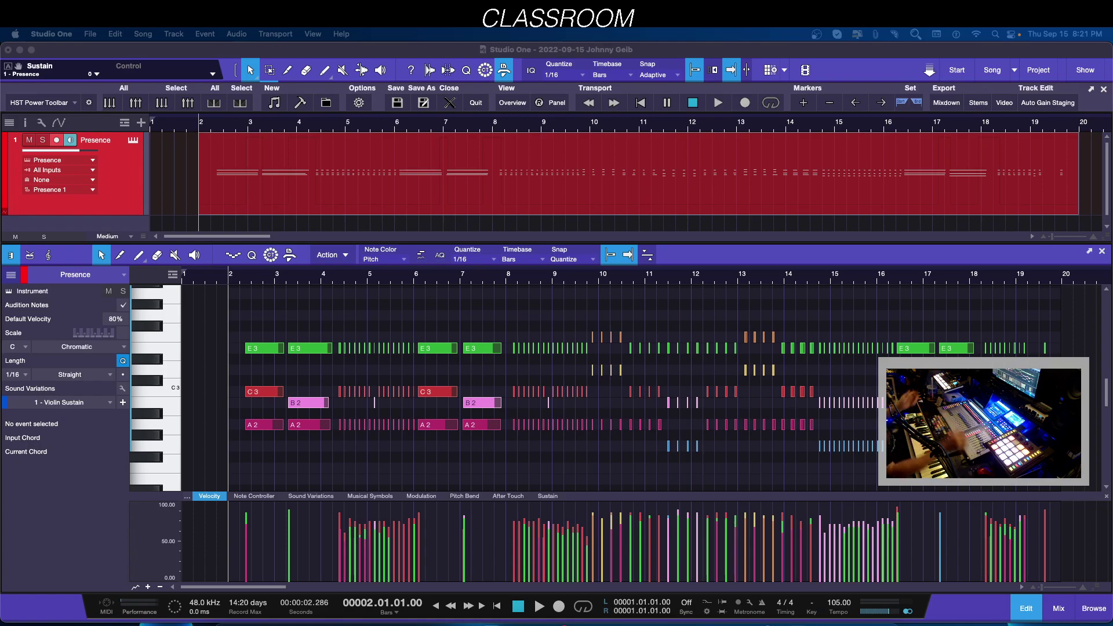
Step: Try the staccato key-switch on the Presence violin, then close the Presence XT editor
click(133, 141)
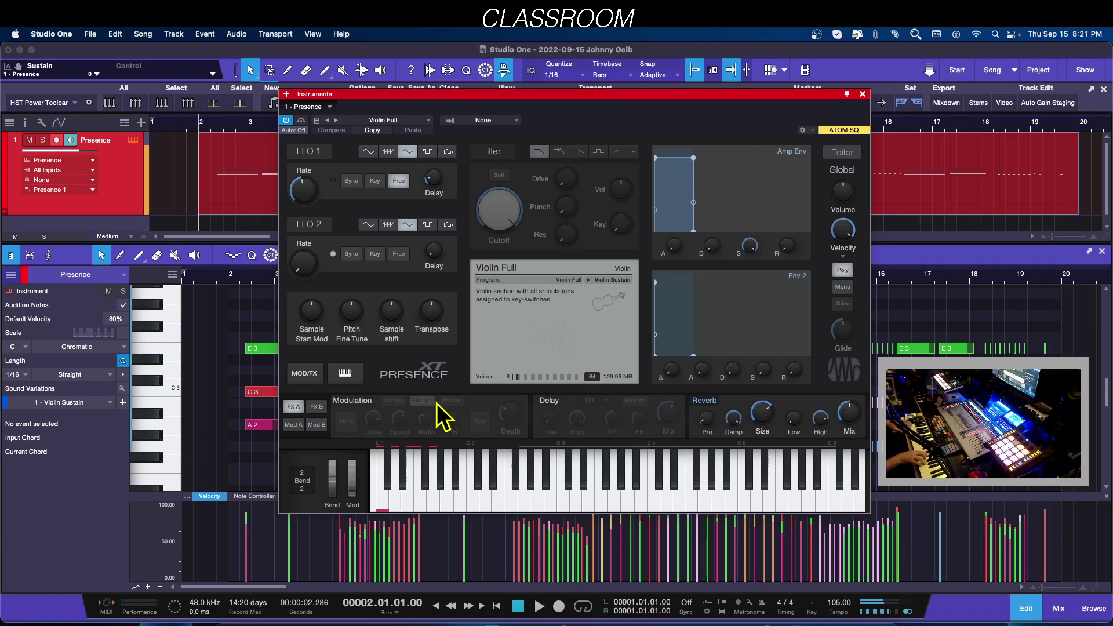
click(407, 498)
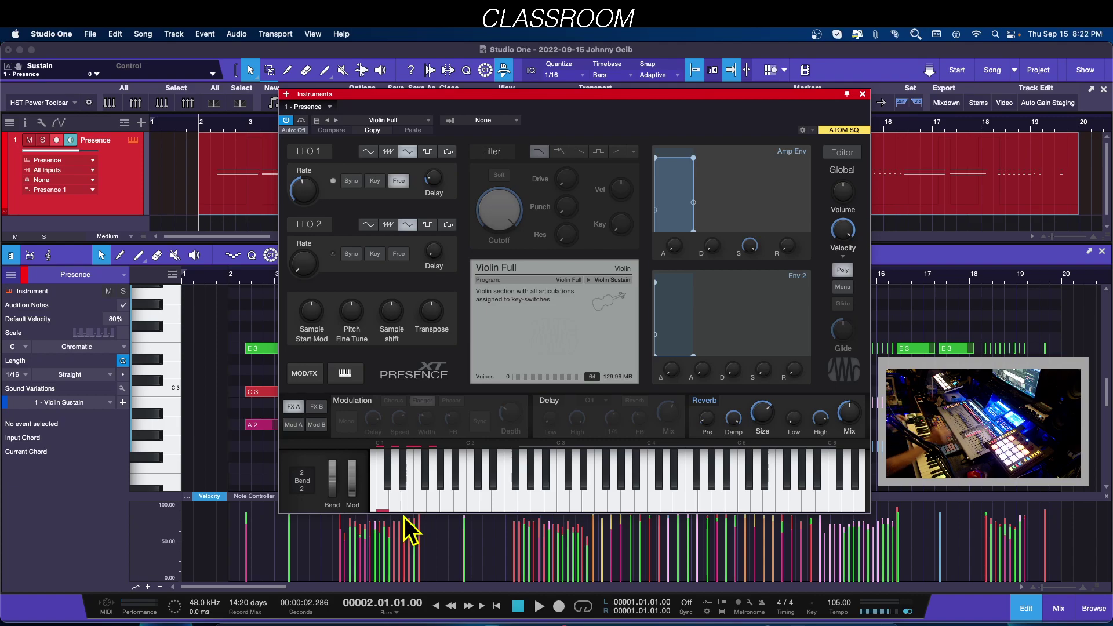
click(863, 94)
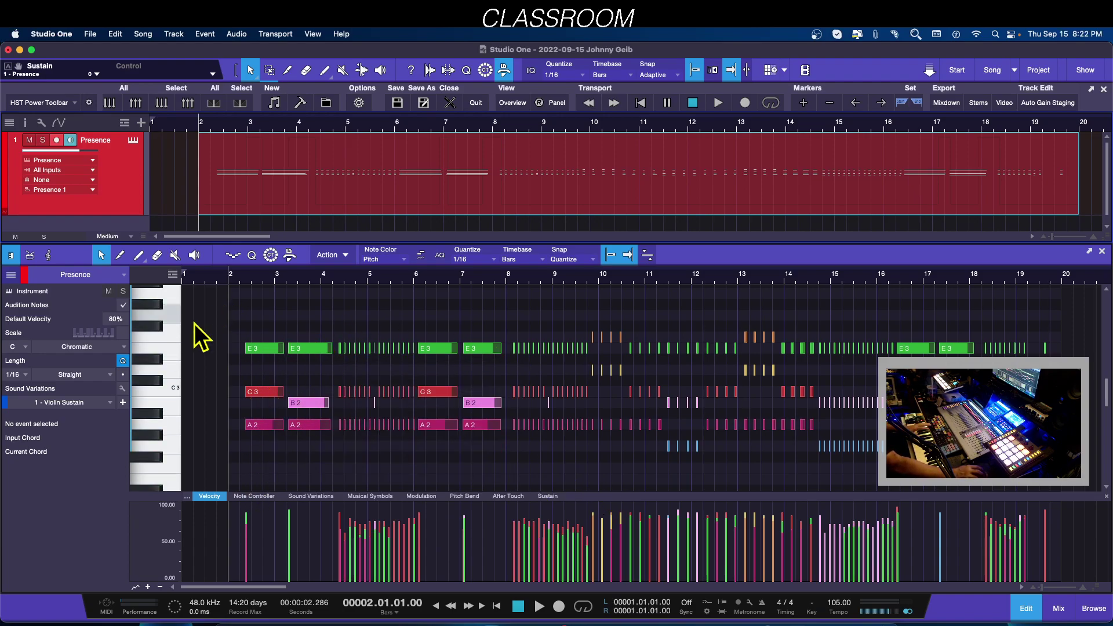
click(132, 141)
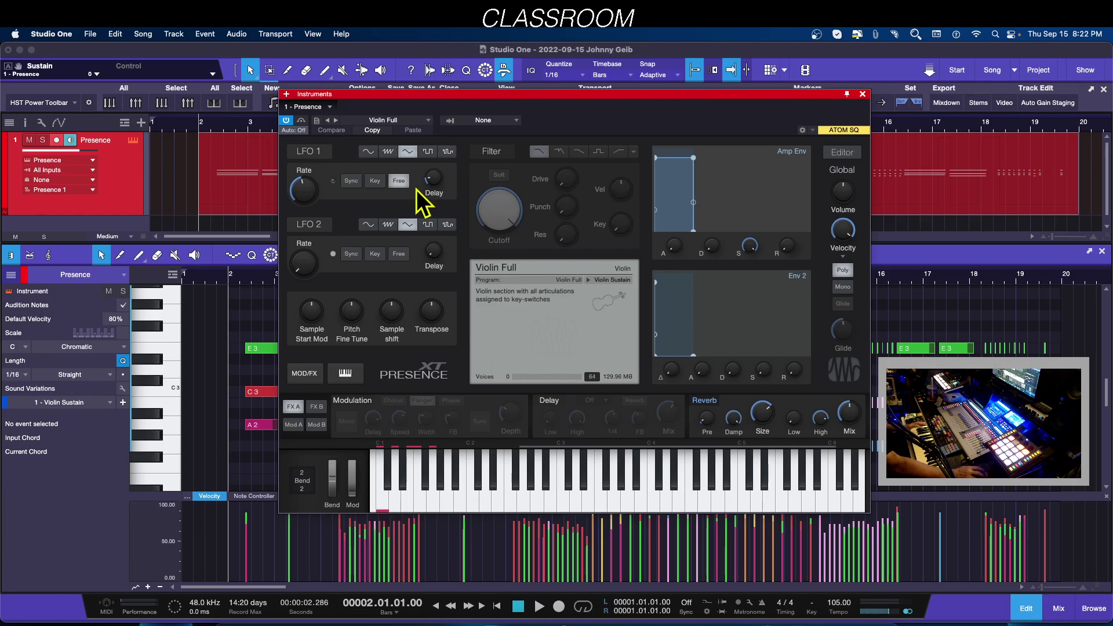
click(862, 94)
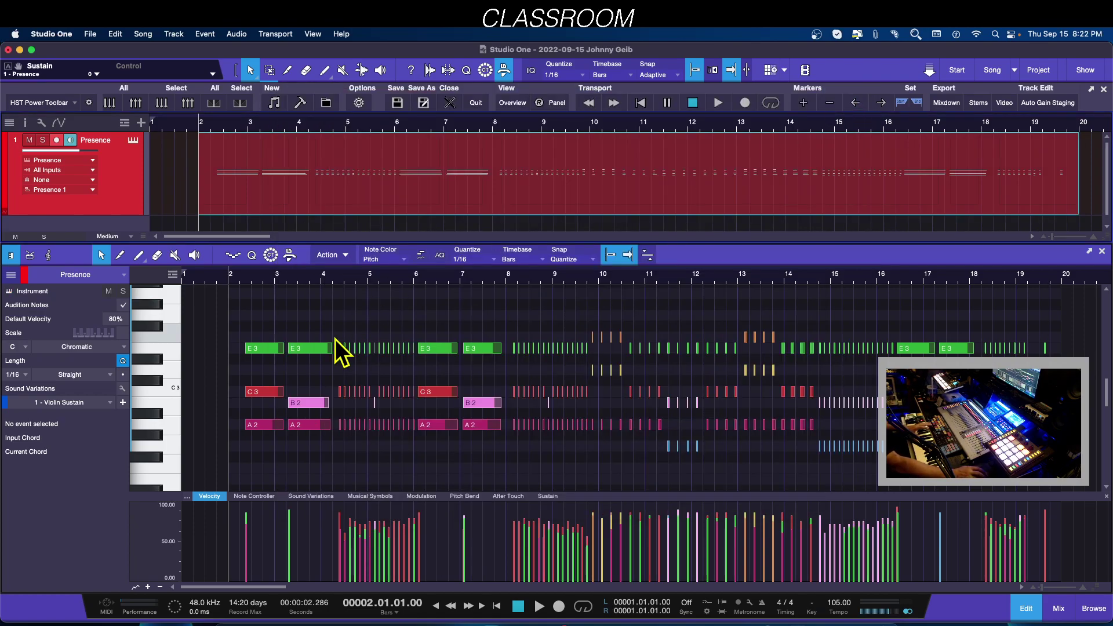
Step: Play the violin part, then enlarge the controller lane and show its Sound Variations lane
key(space)
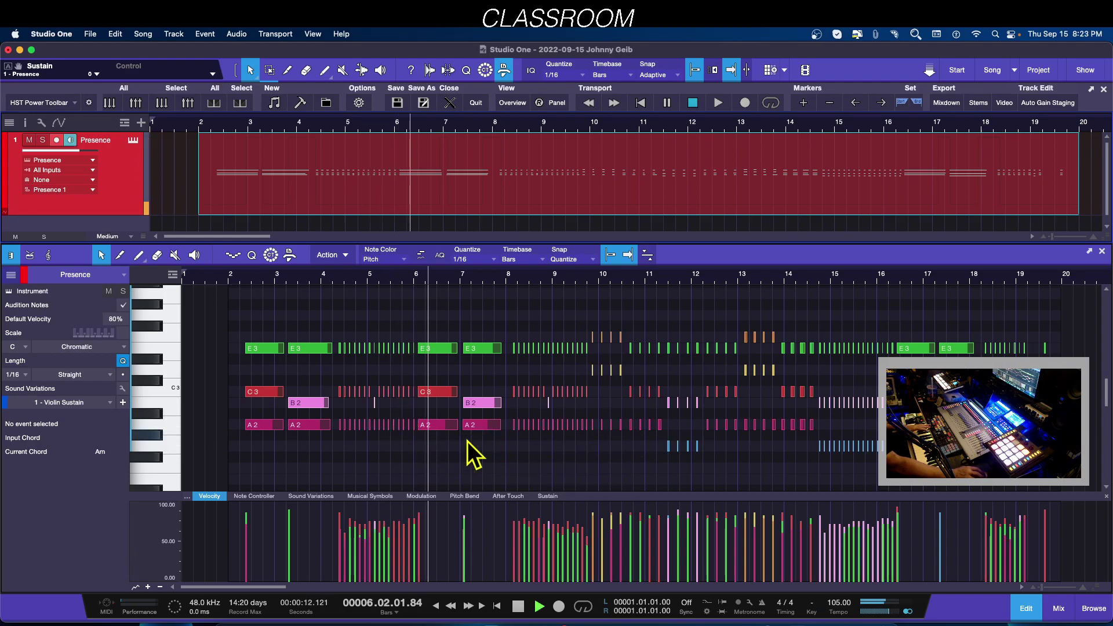
key(space)
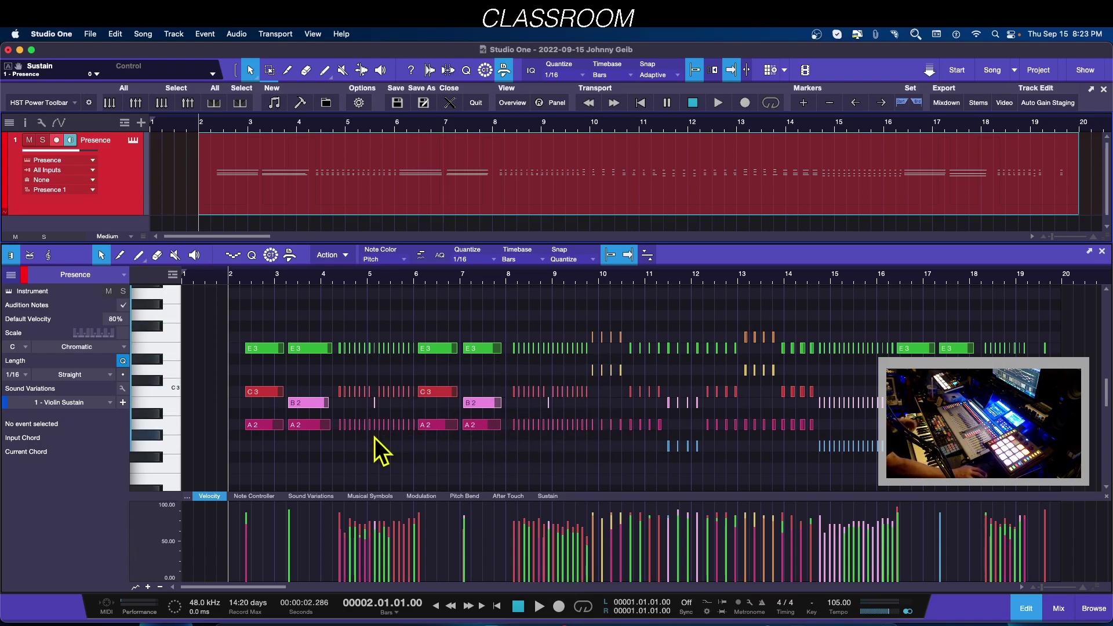
drag(592, 492, 592, 477)
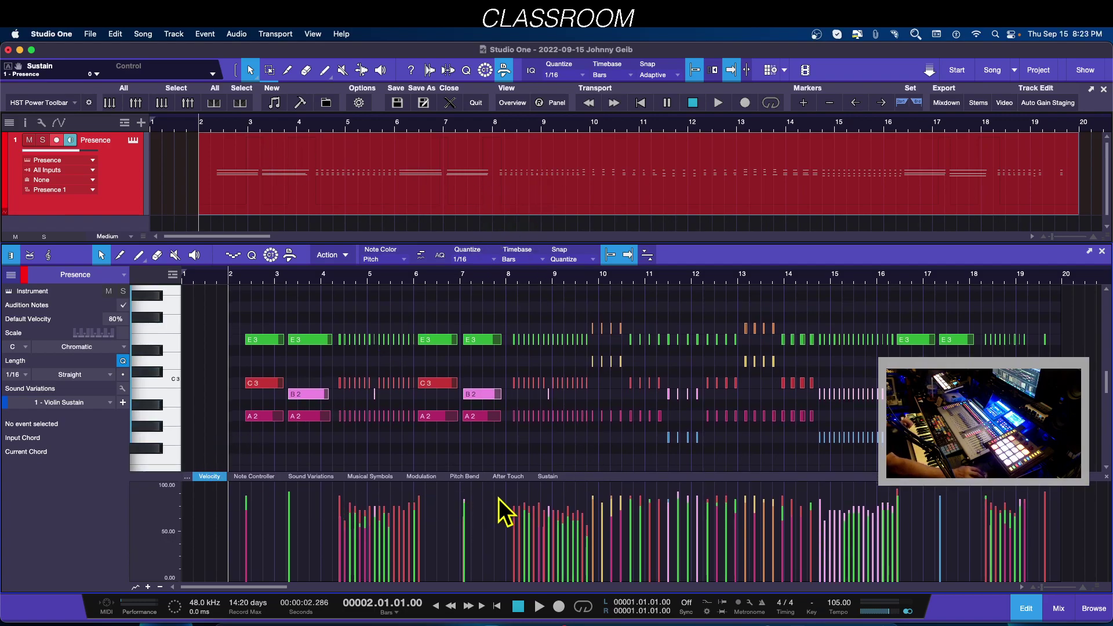
click(308, 476)
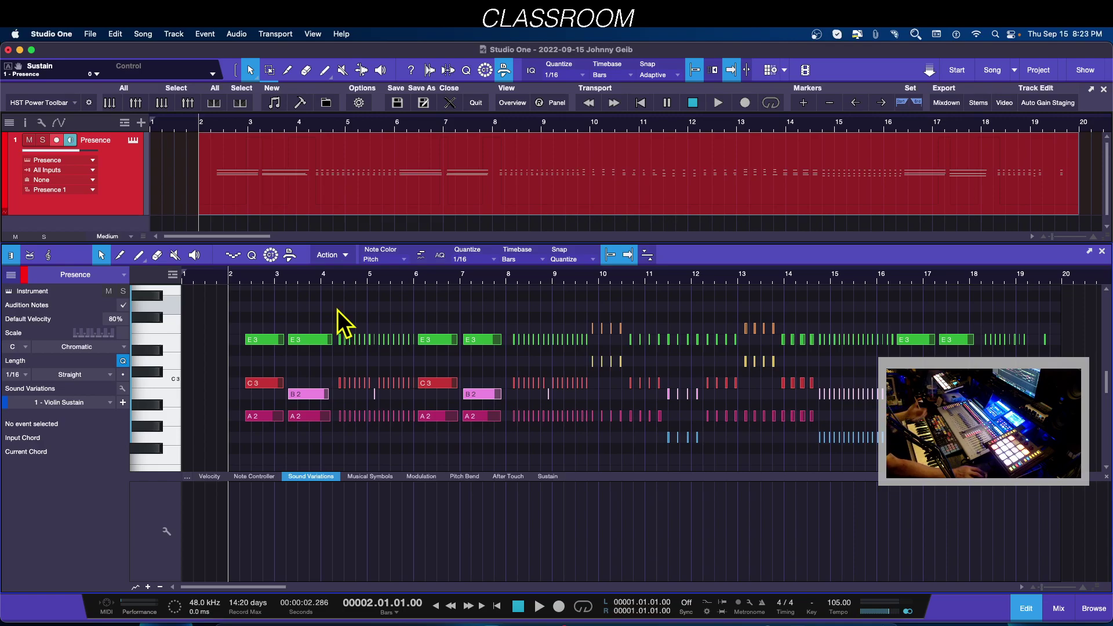
Step: Open the Sound Variations editor and place Violin Sustain at the start of the lane
click(165, 532)
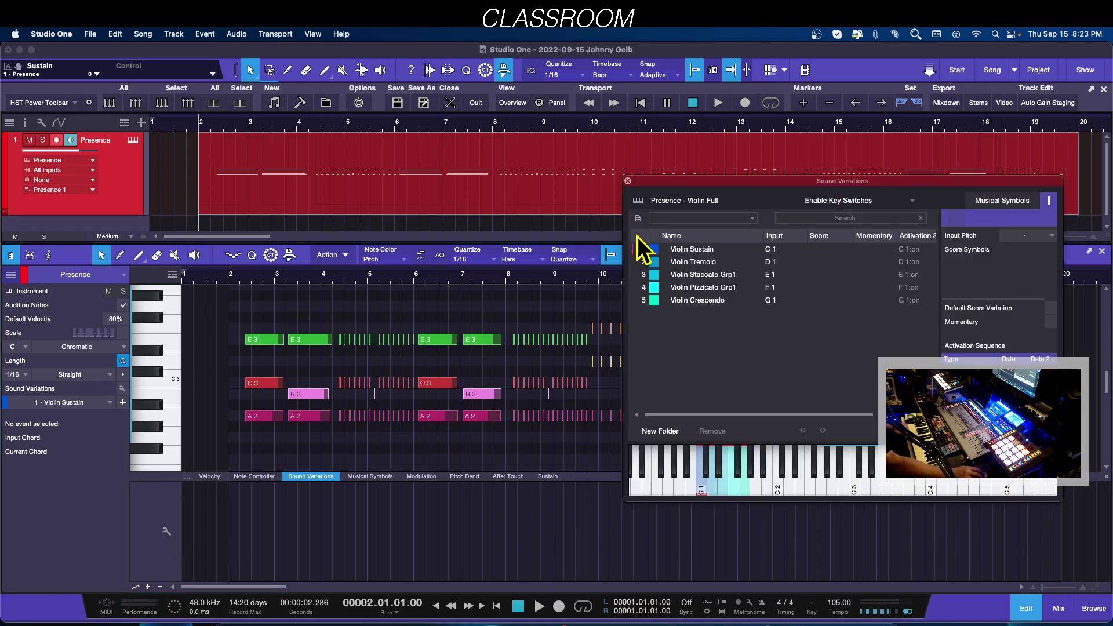
drag(778, 187, 785, 206)
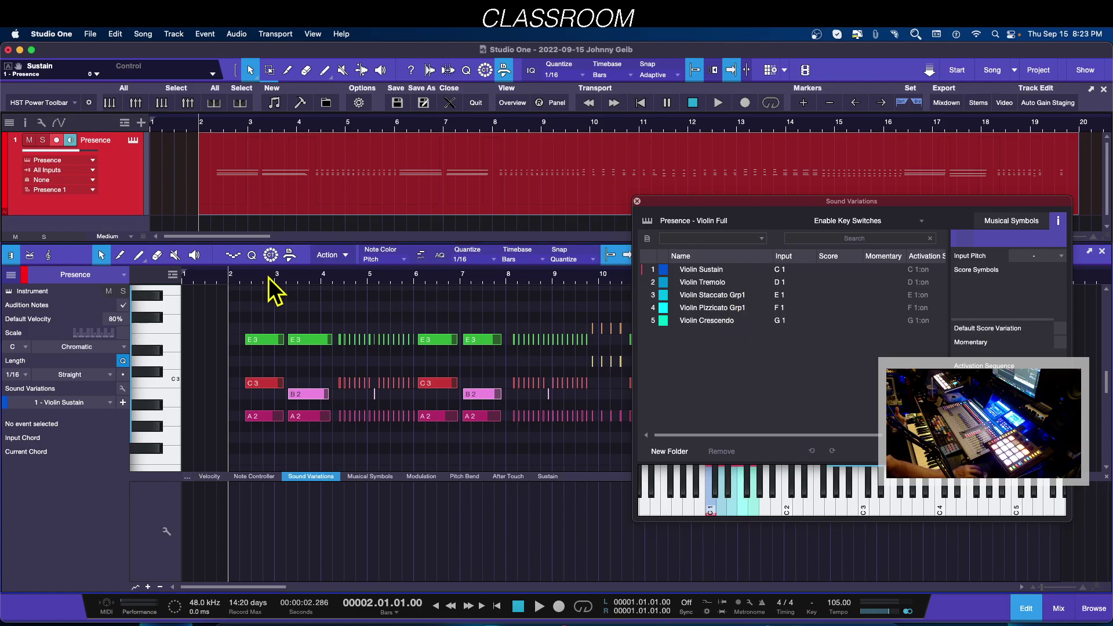
drag(268, 277, 376, 300)
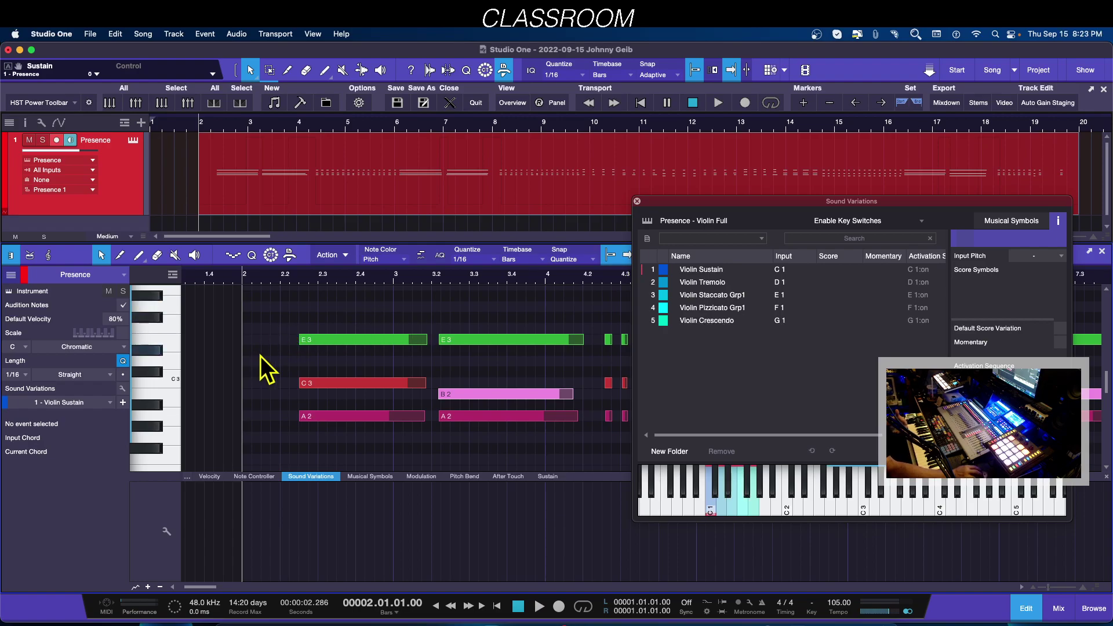
drag(518, 279, 497, 271)
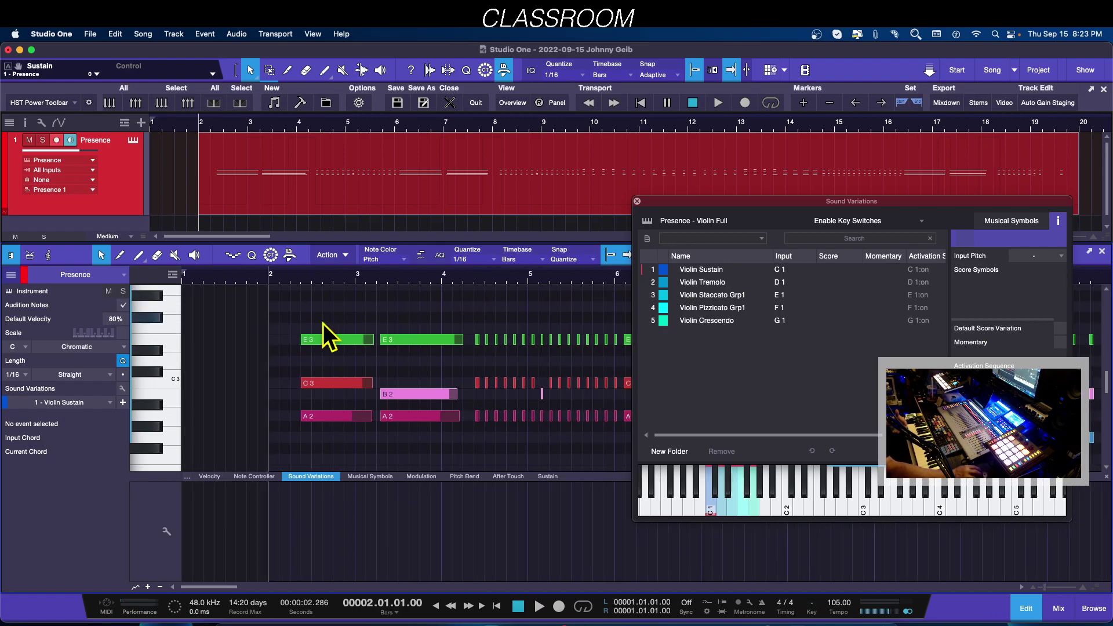
click(696, 270)
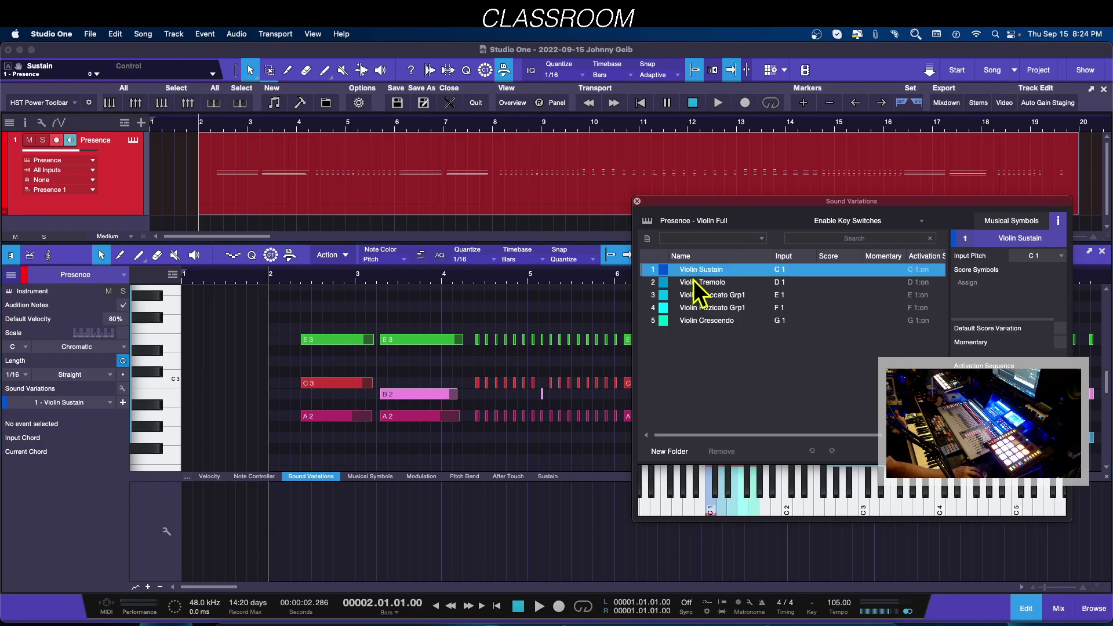
drag(695, 279, 291, 514)
click(307, 538)
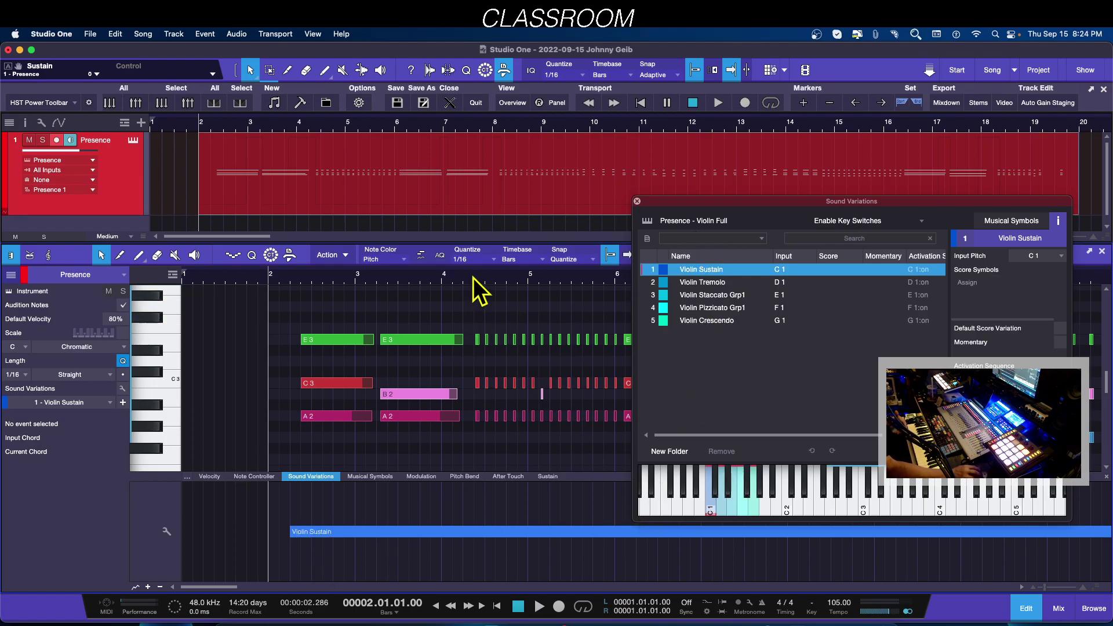
Step: Add Violin Staccato Grp1 to the lane at bar 4.2.2
drag(473, 277, 450, 287)
click(449, 282)
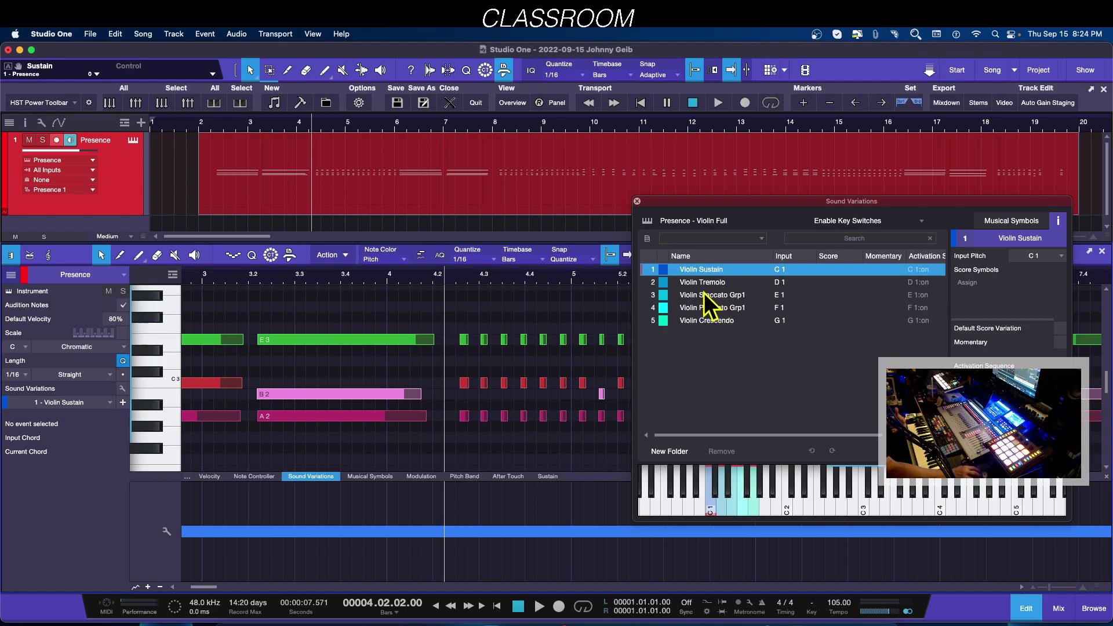
drag(698, 297, 445, 531)
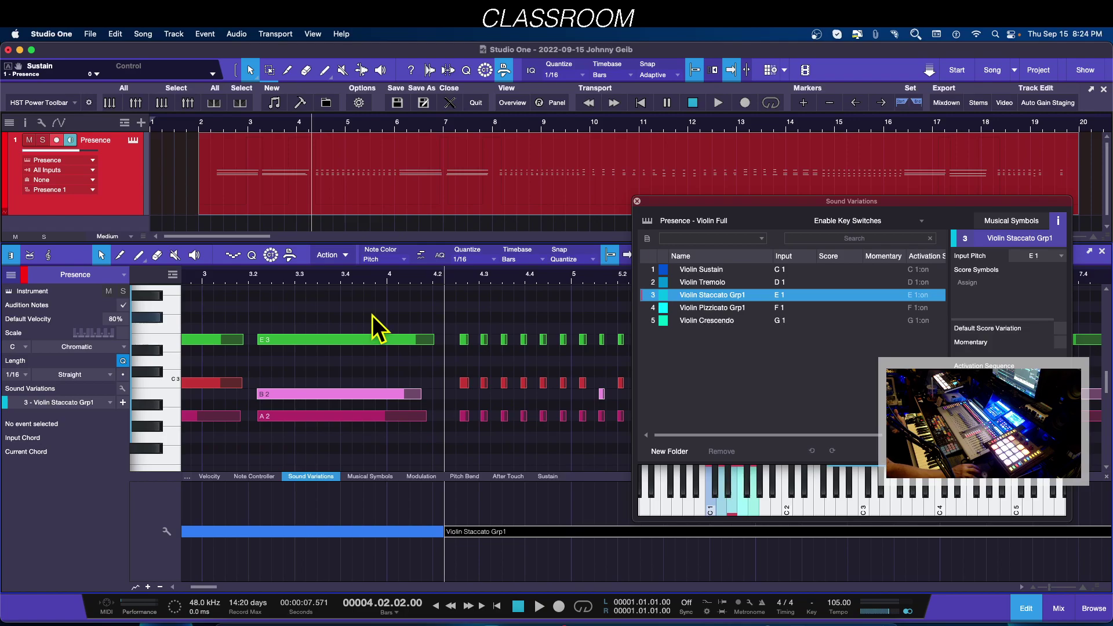
mouse_move(357, 284)
mouse_down()
mouse_move(377, 276)
mouse_move(360, 276)
mouse_up()
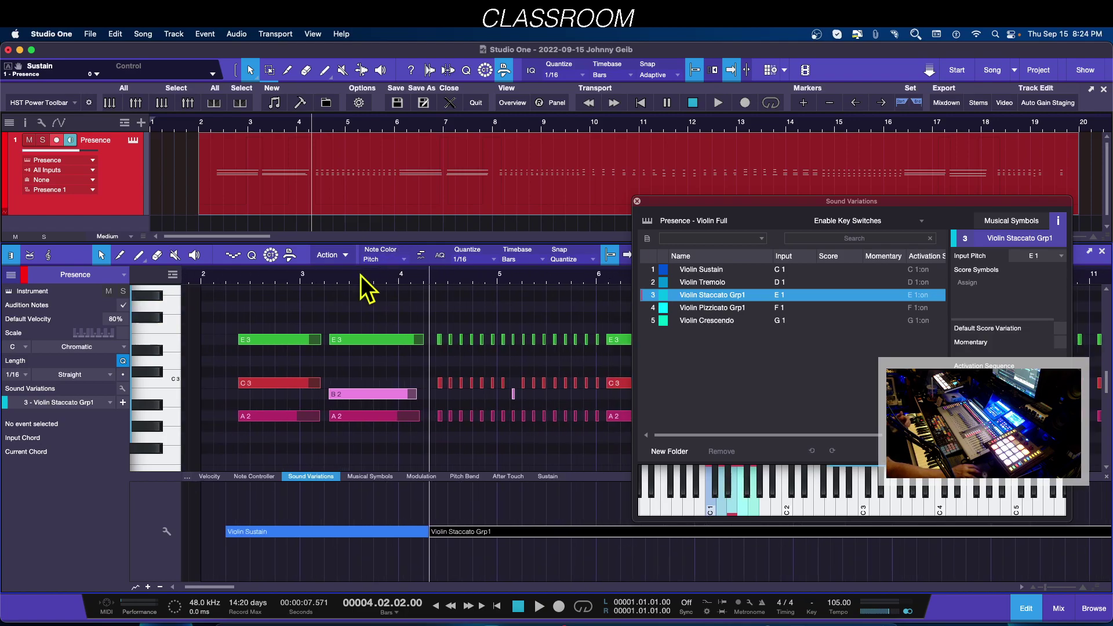
click(230, 277)
key(space)
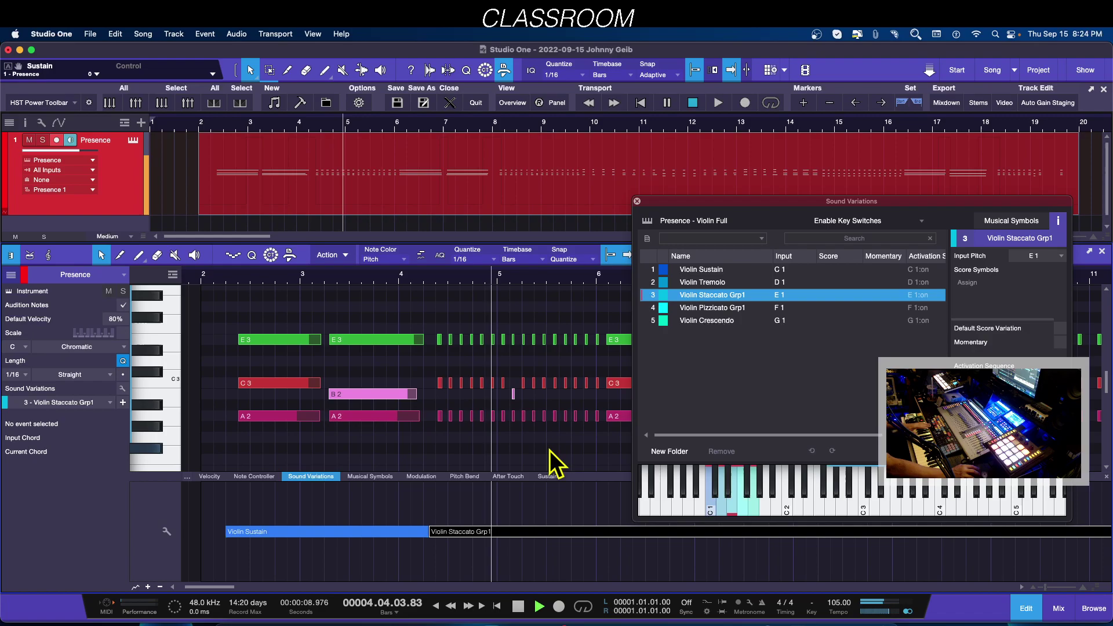
drag(525, 277, 487, 264)
key(space)
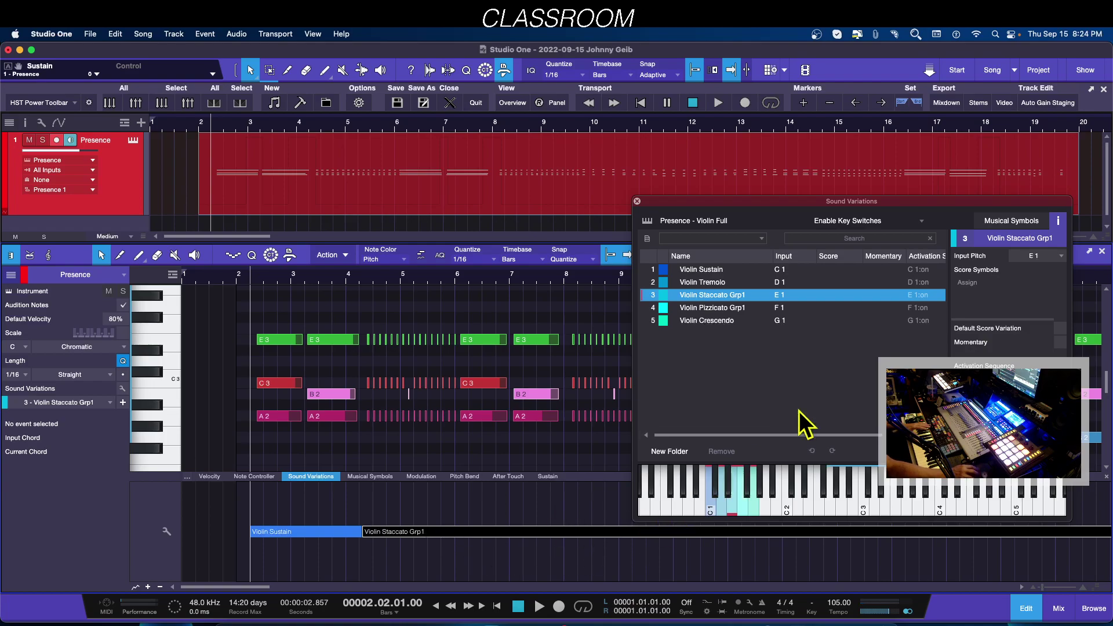
drag(841, 203, 825, 160)
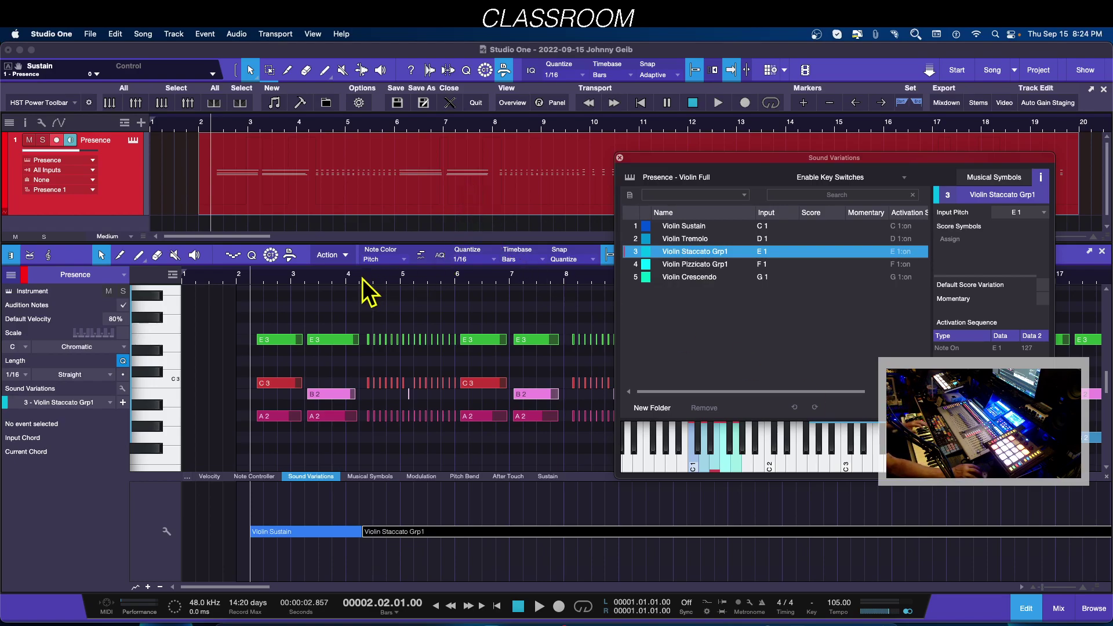
Step: Switch the lane back to Violin Sustain around bar 6
drag(363, 280, 284, 298)
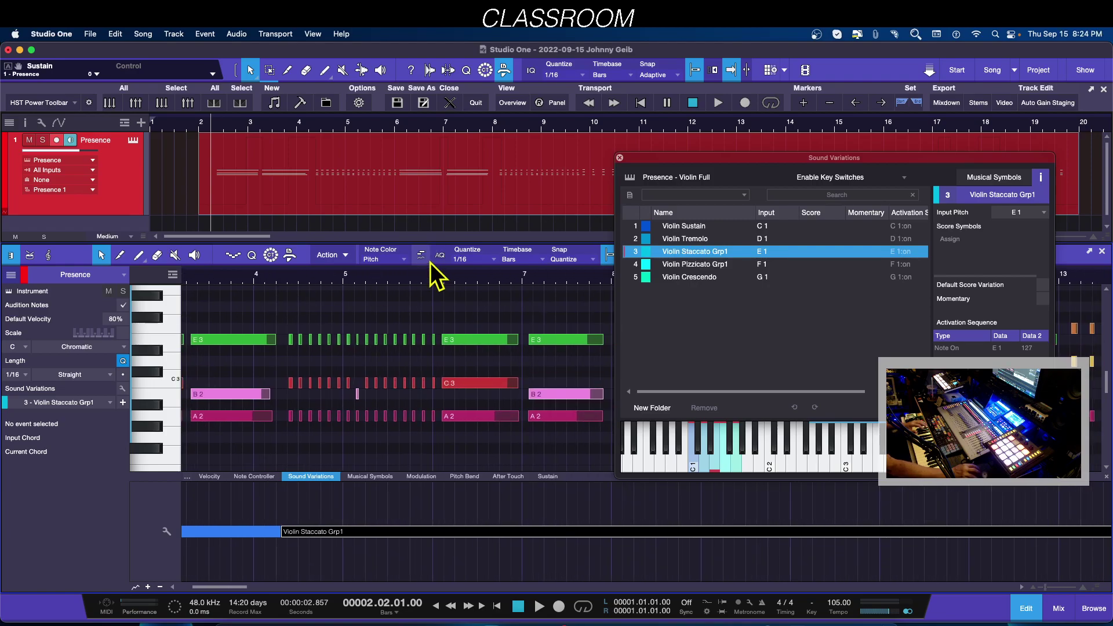
drag(434, 277, 400, 293)
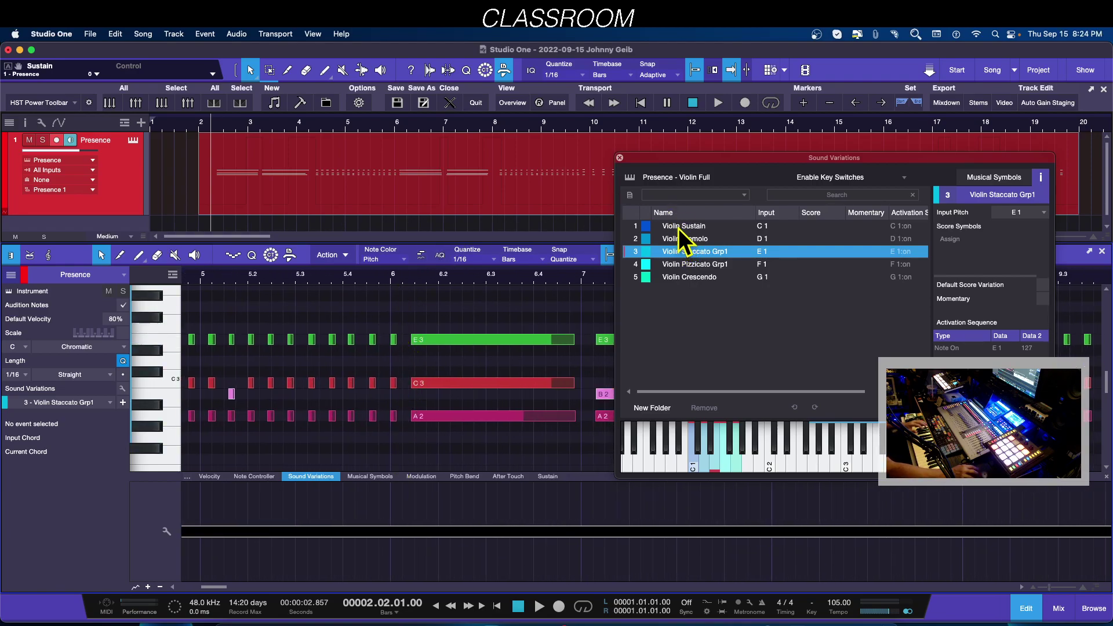
drag(678, 229, 404, 531)
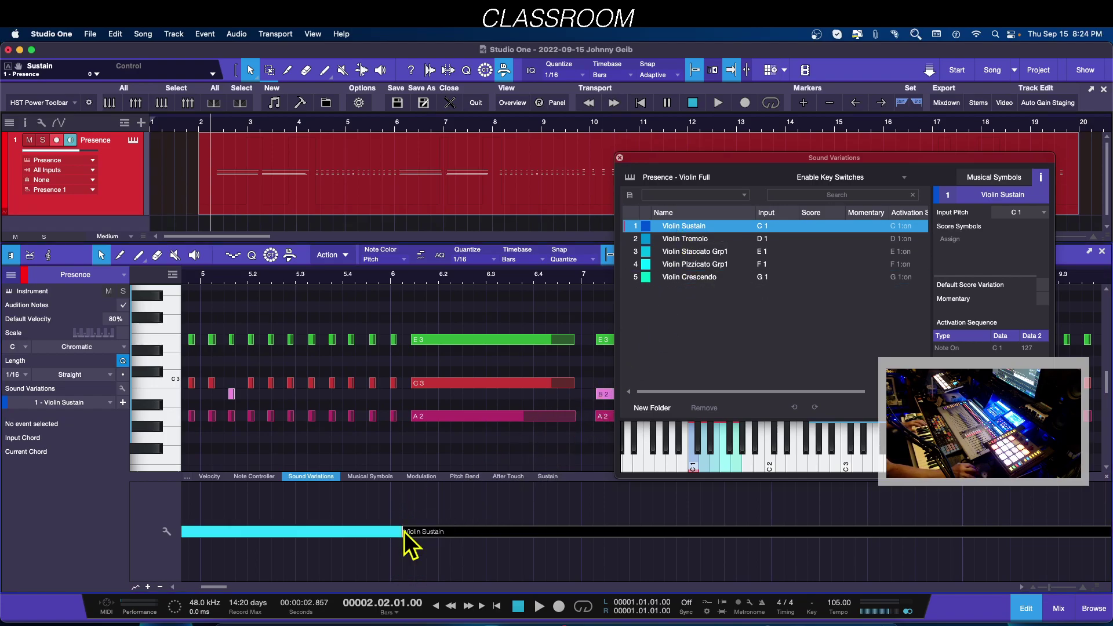
Step: Audition from bar 5.3, then add another Violin Staccato Grp1 block around bar 8
click(321, 278)
key(space)
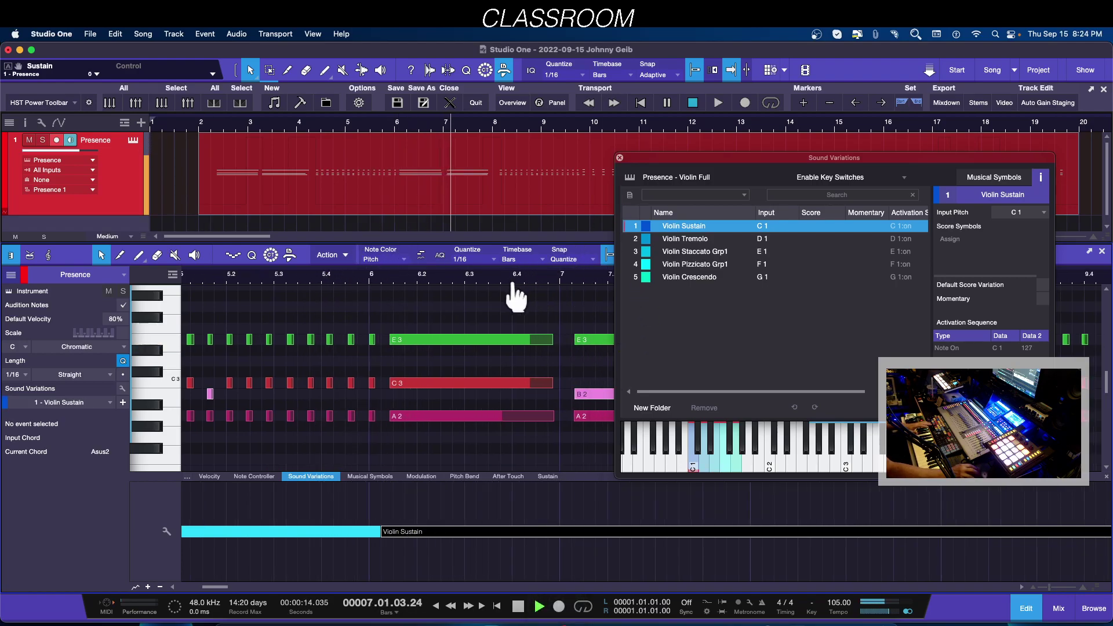
scroll(513, 293, down, 4)
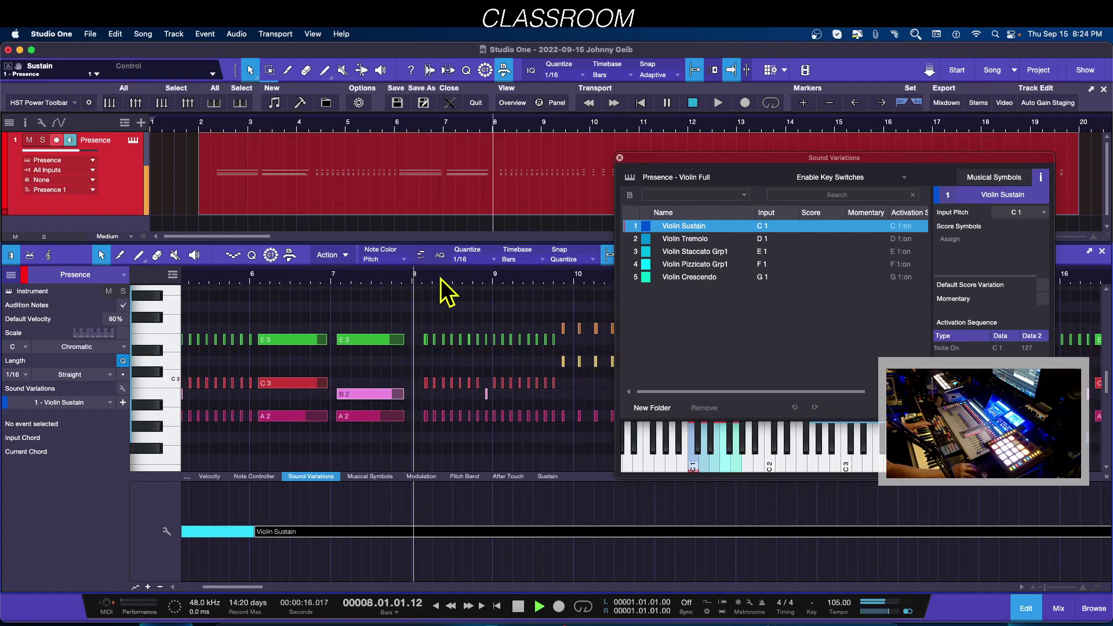
scroll(429, 290, up, 3)
key(space)
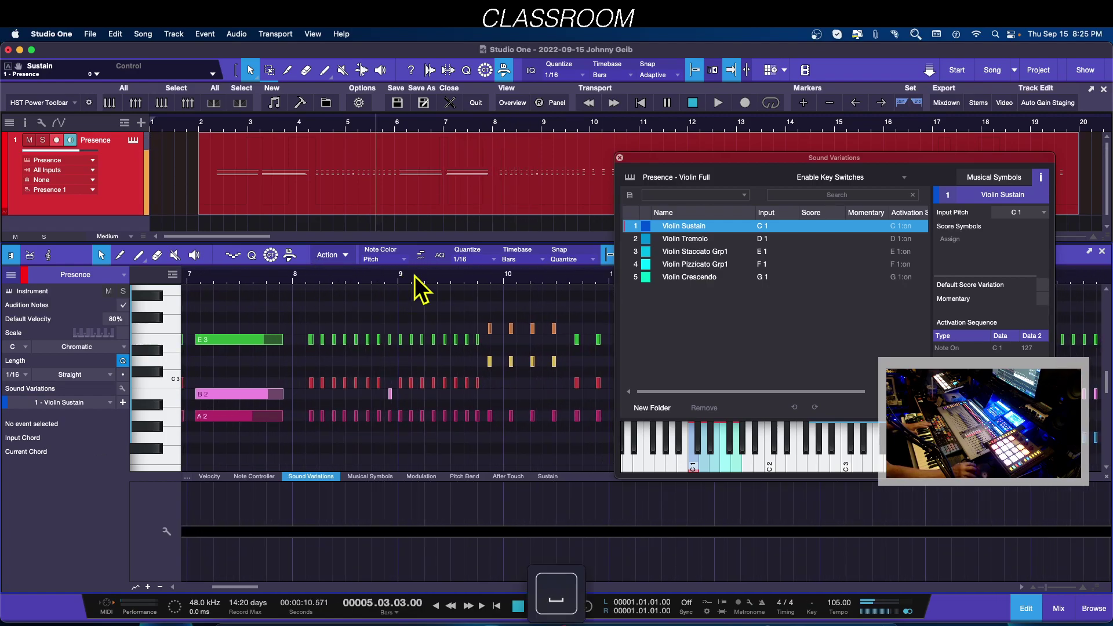
drag(693, 254, 295, 531)
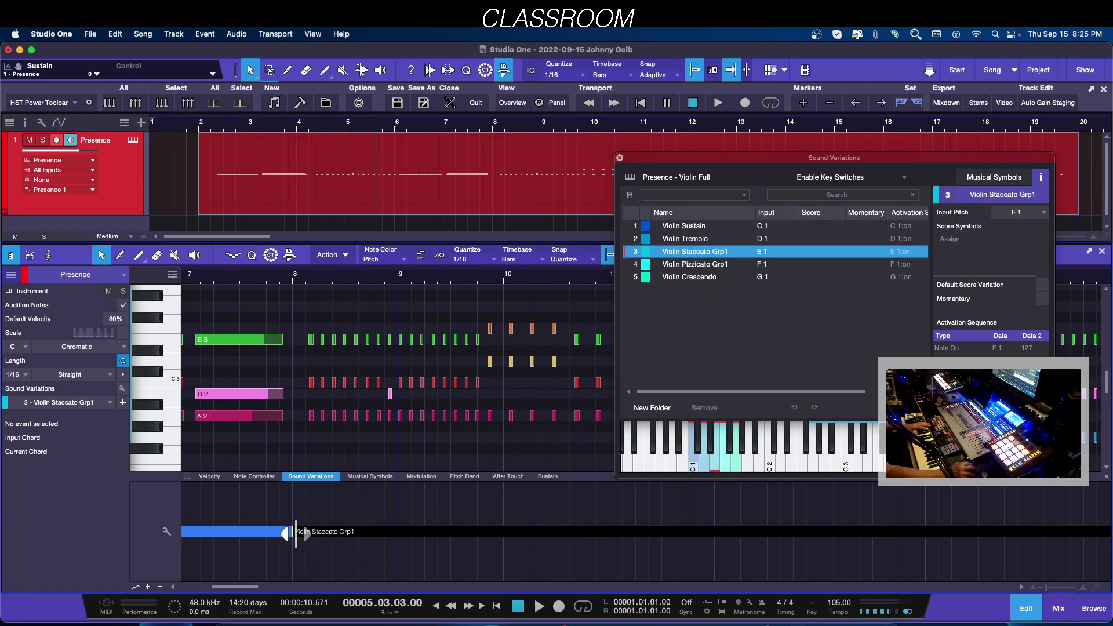
Step: Audition the staccato switch, then place Violin Pizzicato Grp1 in the lane at bar 9.4
click(221, 278)
key(space)
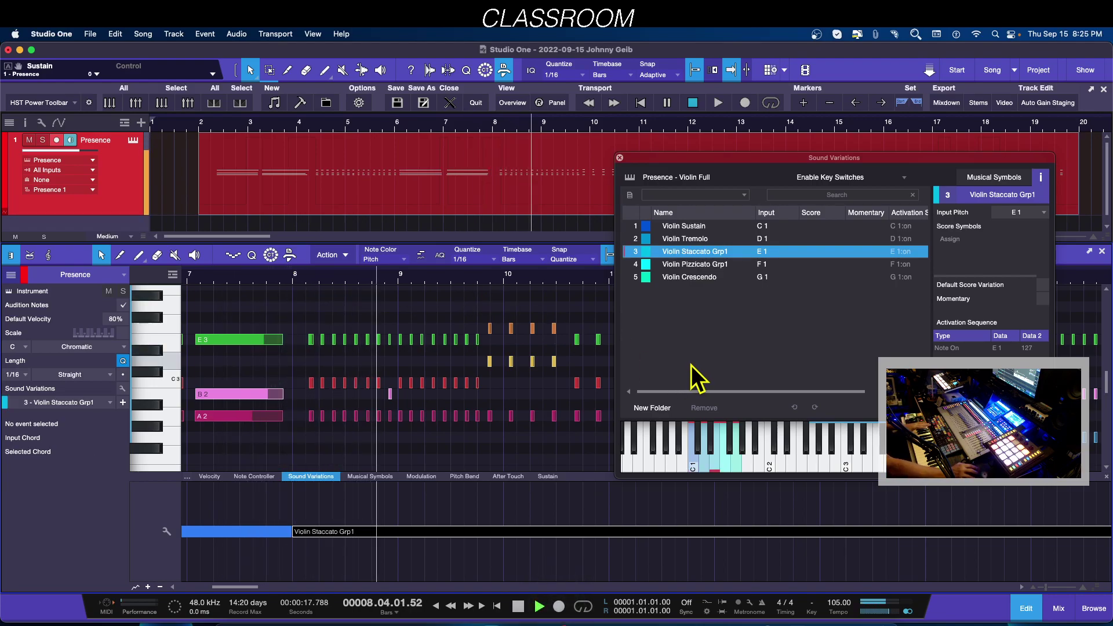
drag(557, 283, 397, 285)
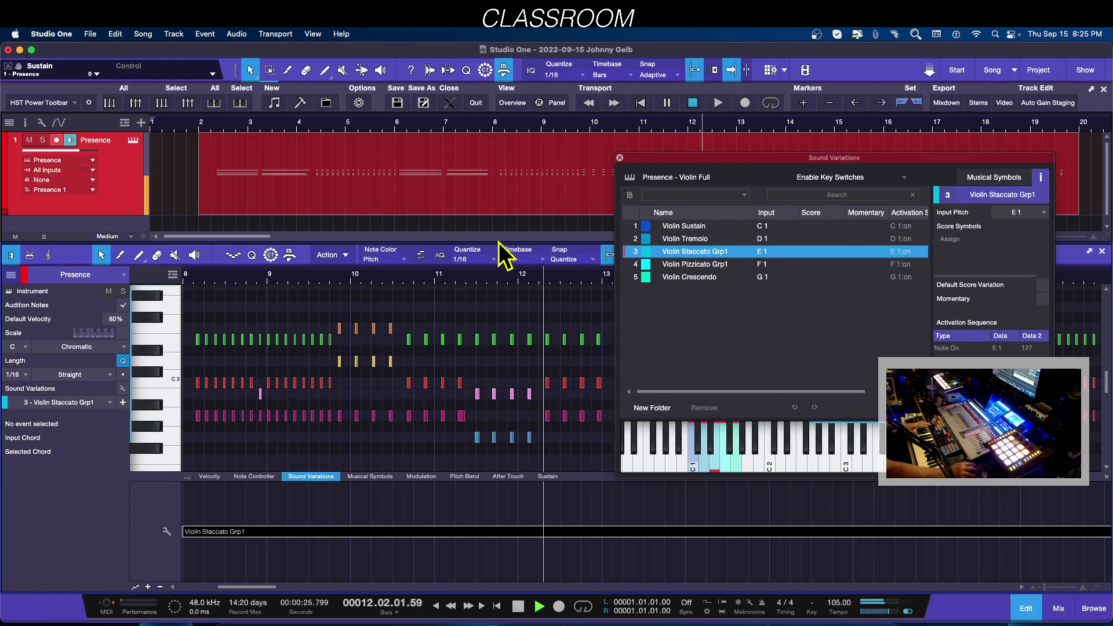
key(space)
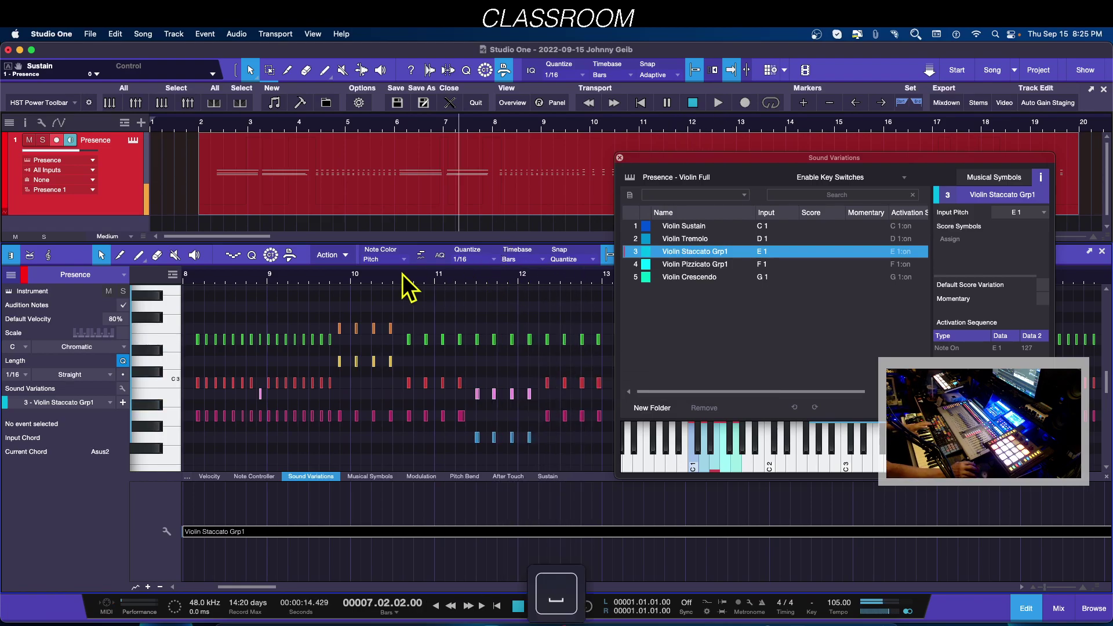
scroll(334, 276, up, 3)
click(338, 276)
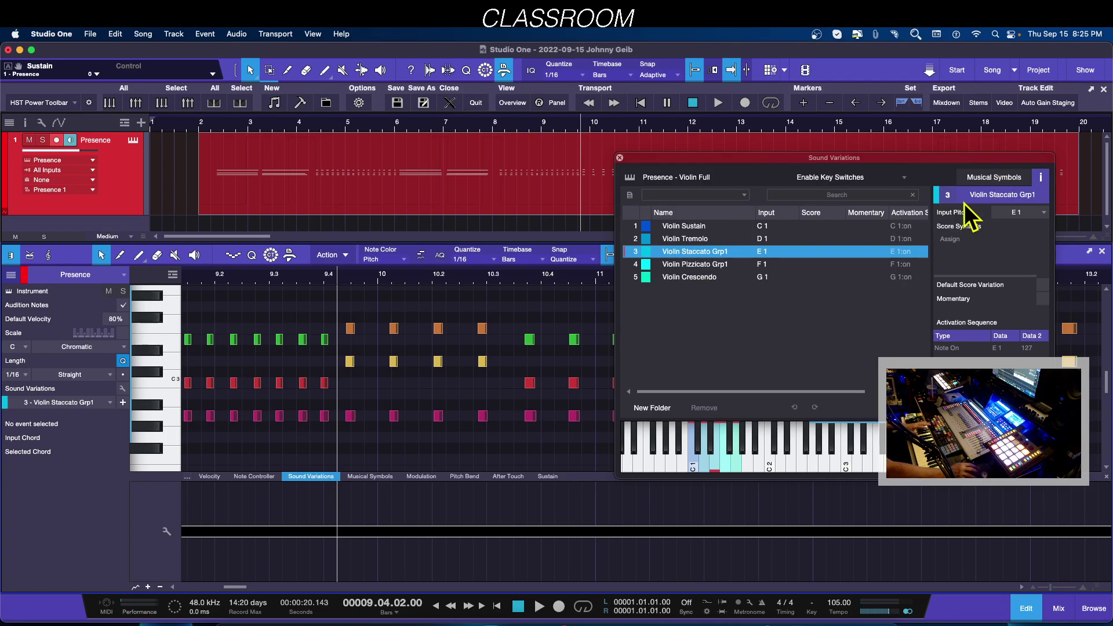
click(697, 266)
drag(698, 266, 339, 531)
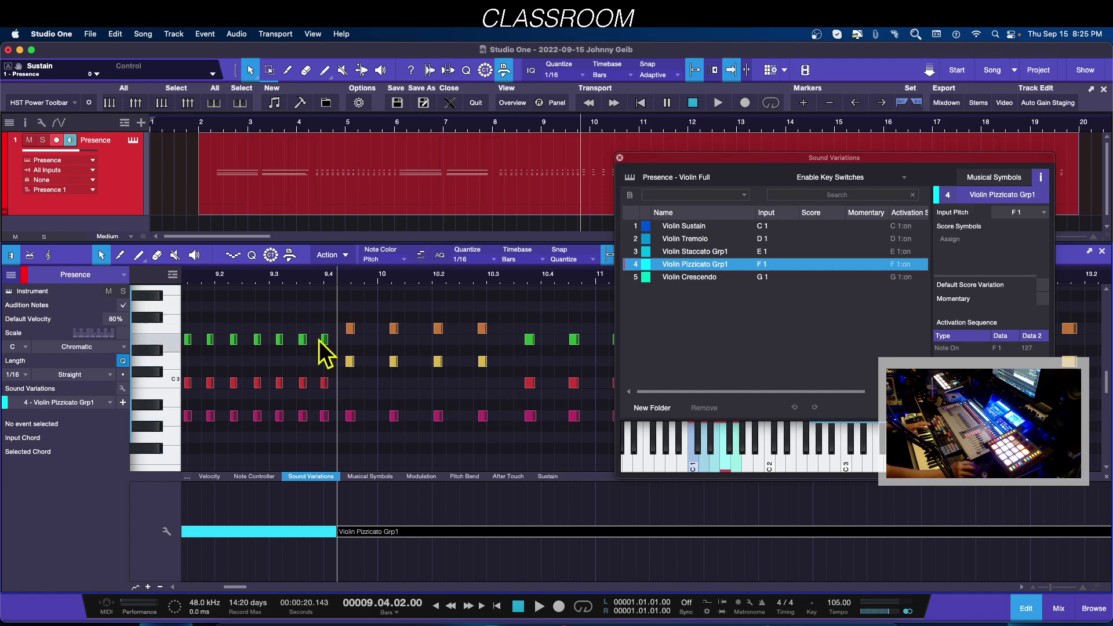
Step: Play back from bar 9.2 to hear the pizzicato change across bars 7–17
click(210, 277)
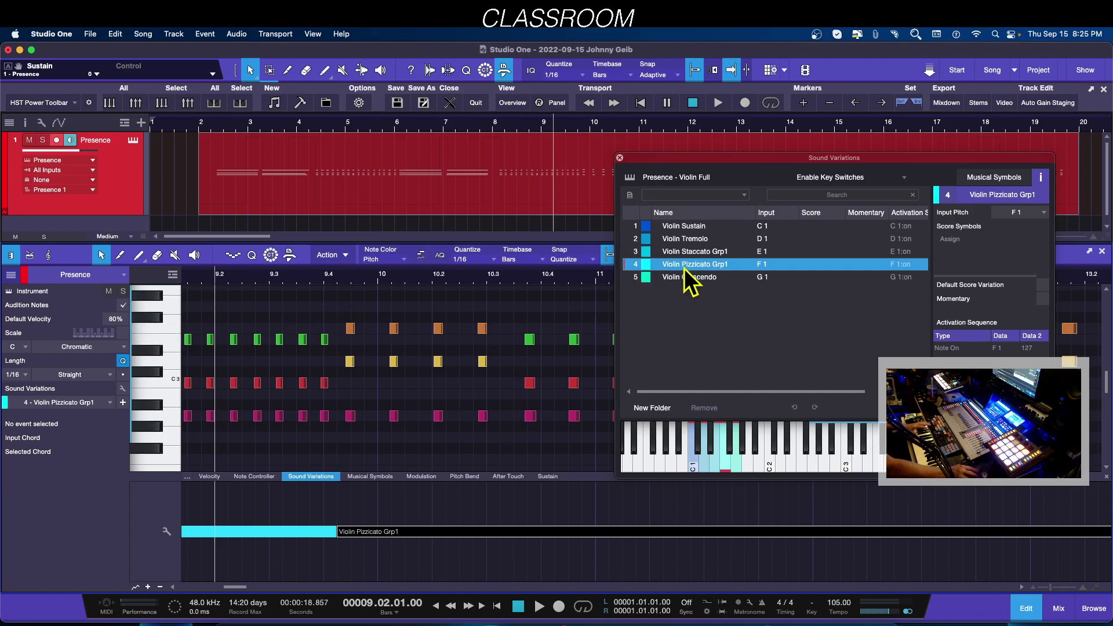
key(space)
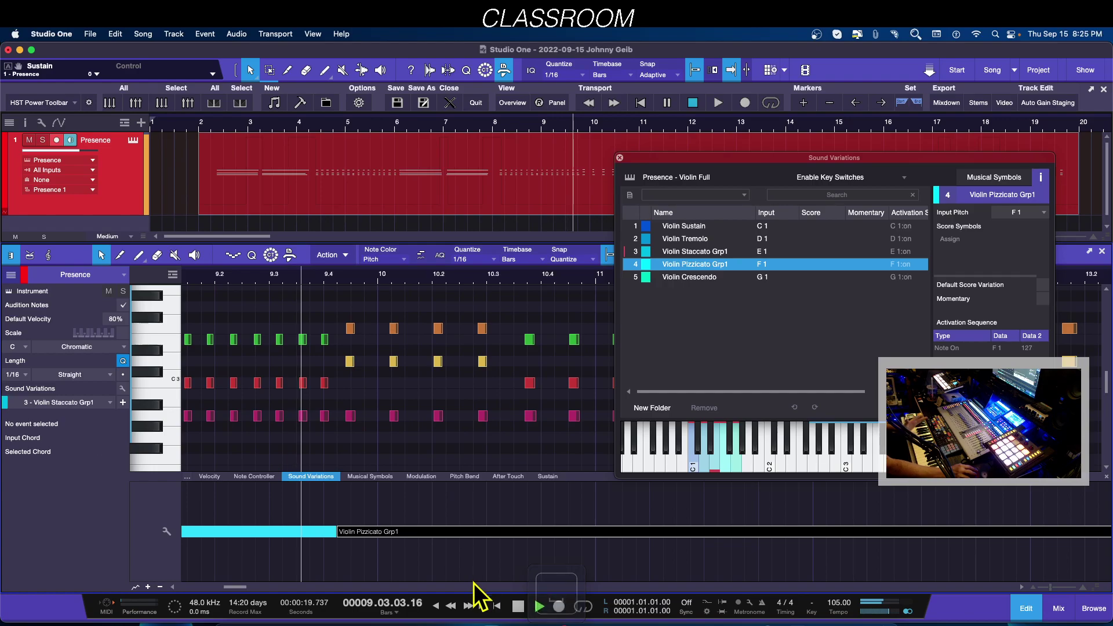
key(w)
key(w)
key(w)
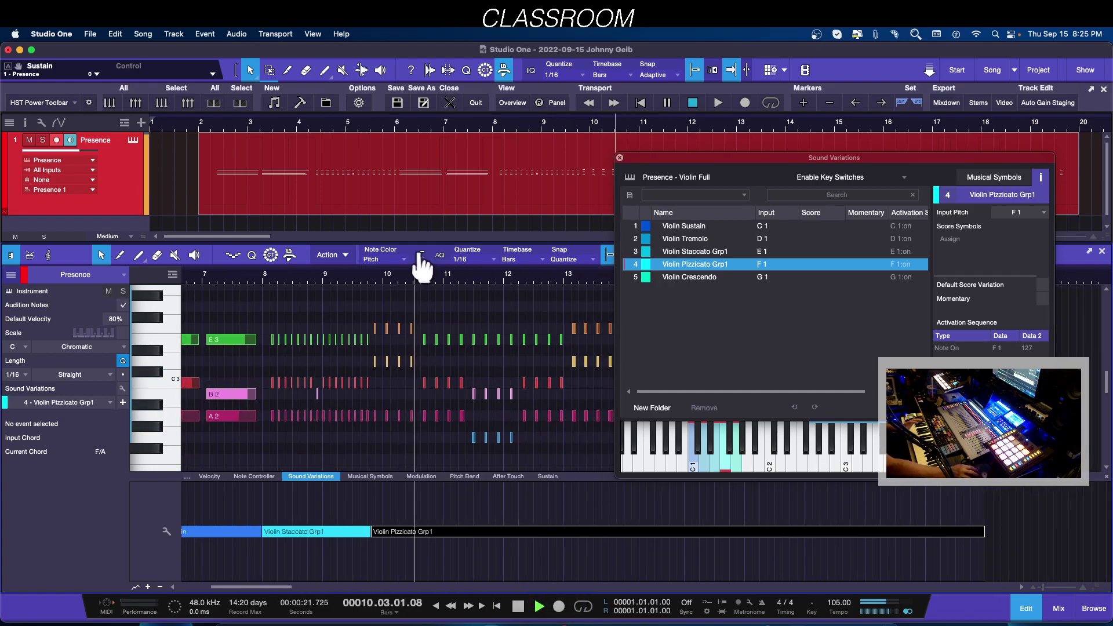
key(e)
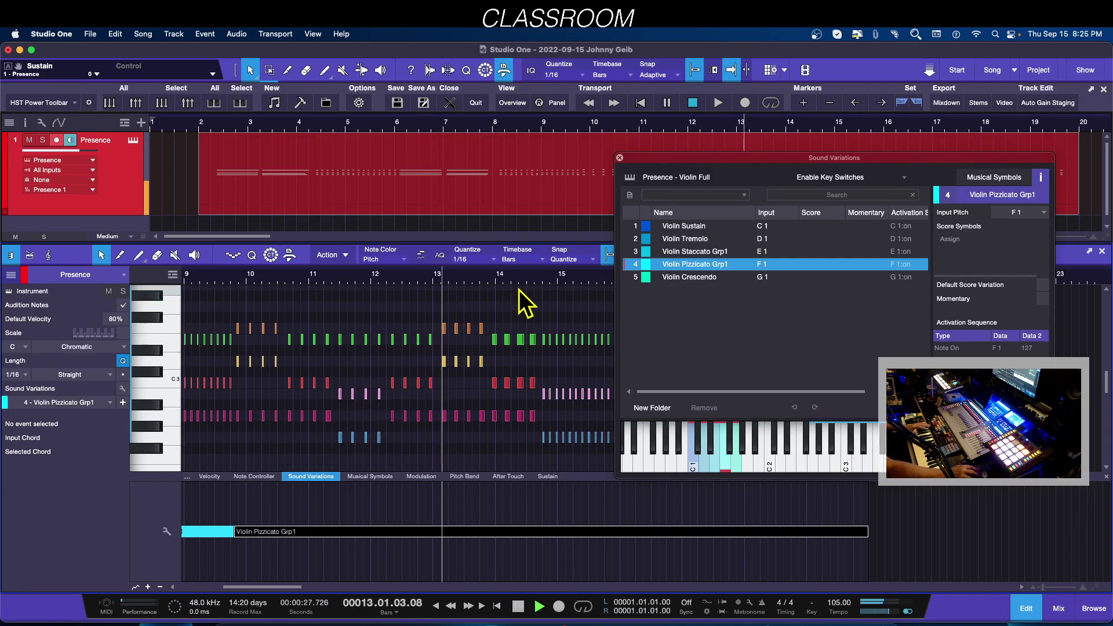
drag(523, 277, 241, 293)
drag(462, 277, 448, 298)
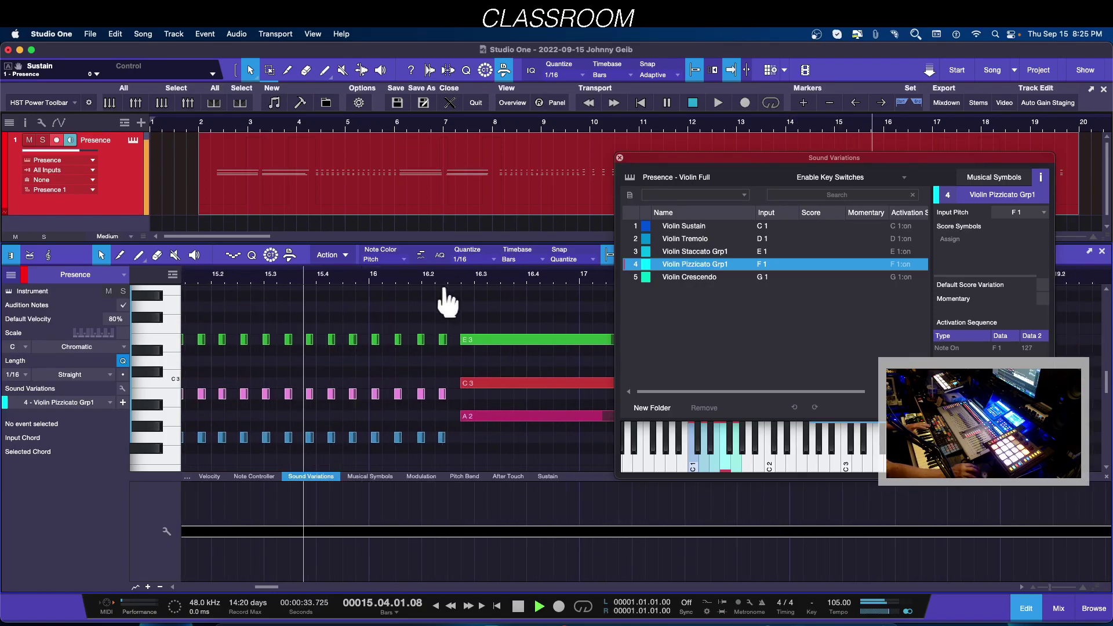
key(space)
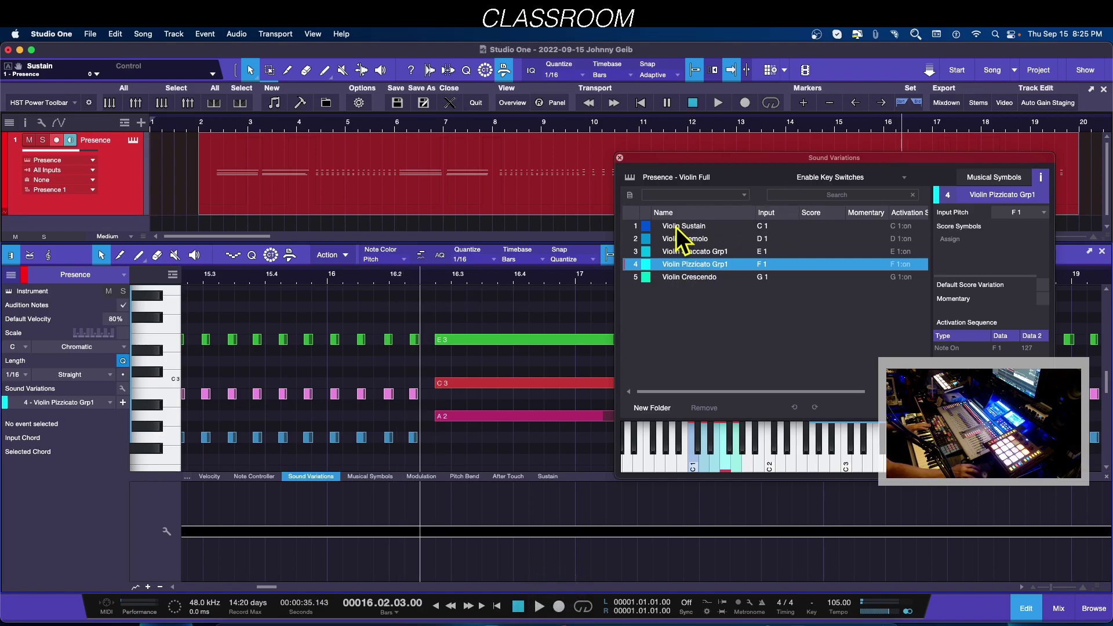
Step: Place Violin Sustain near bar 16 and audition it from bar 15.3
drag(676, 227, 429, 530)
click(250, 280)
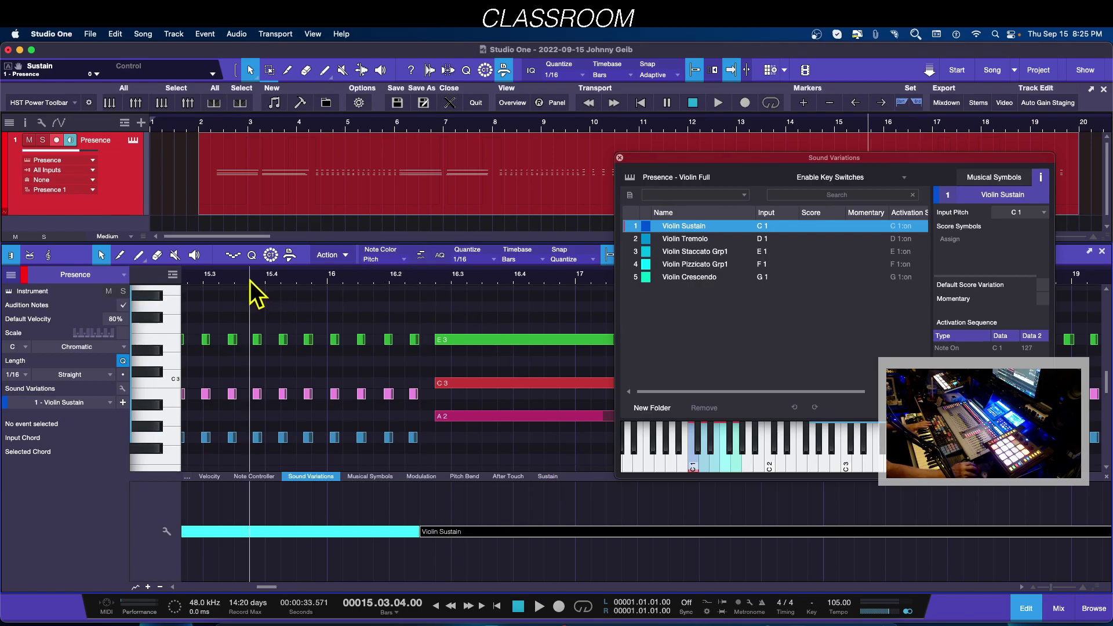
key(space)
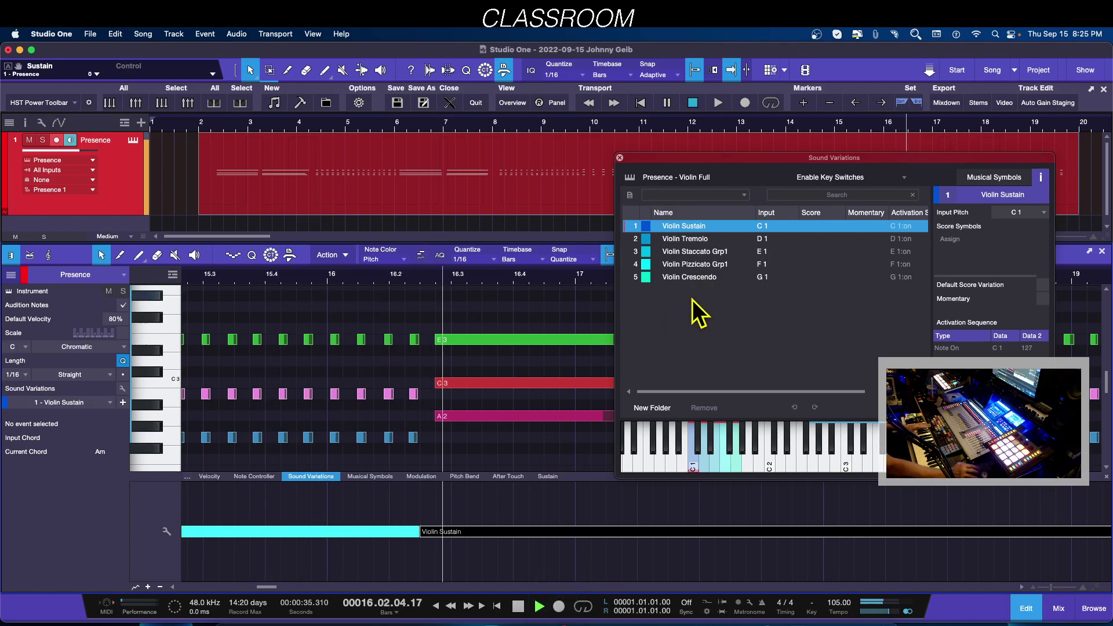
drag(514, 280, 242, 251)
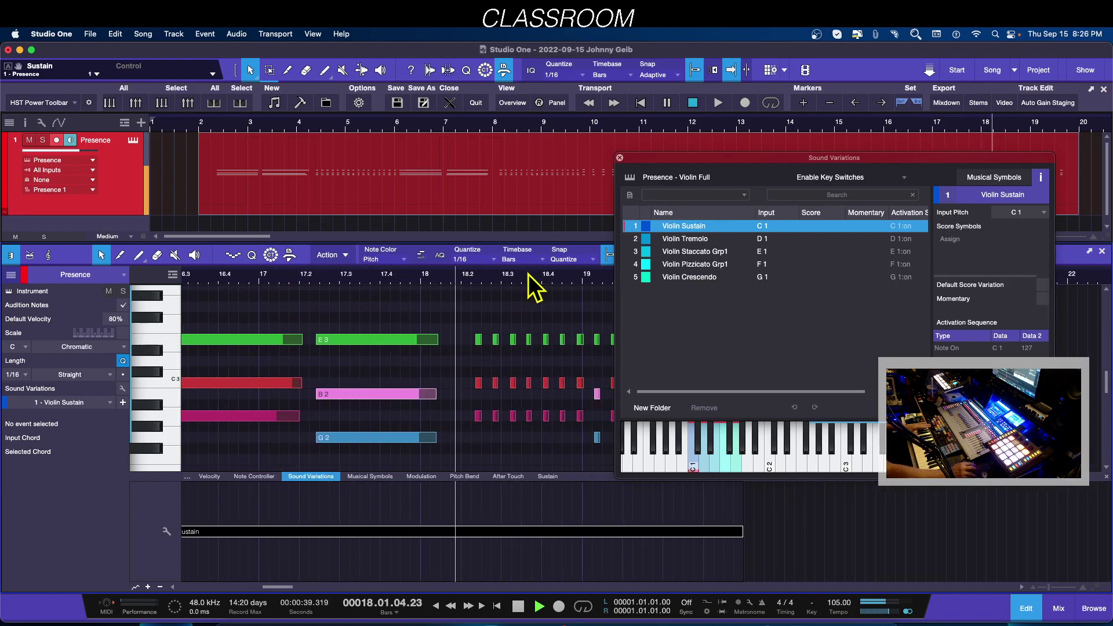
drag(527, 273, 409, 278)
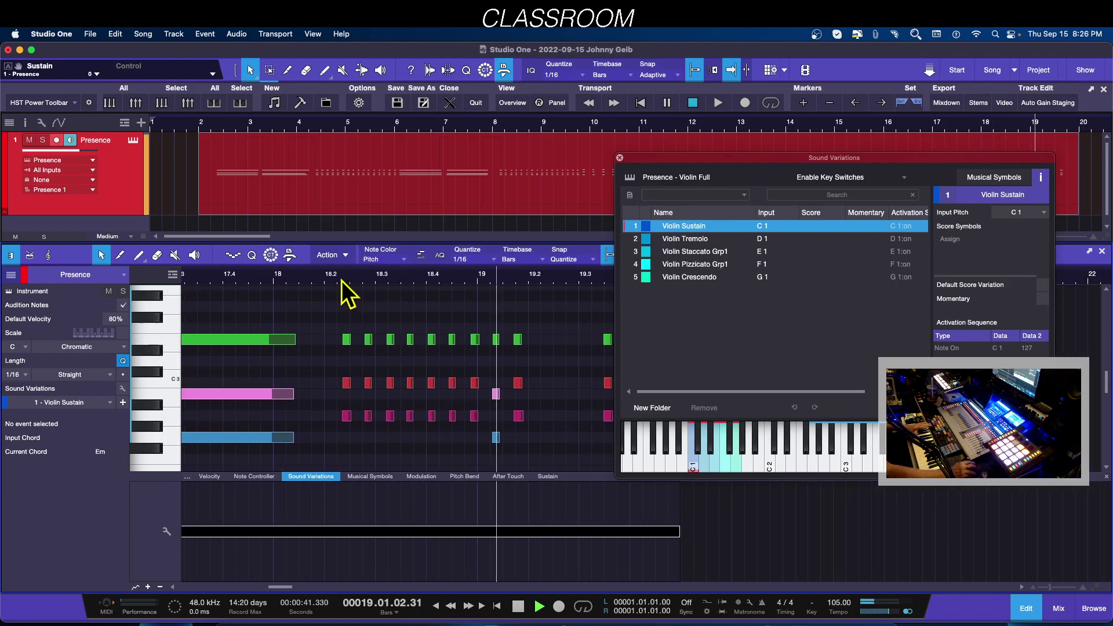
key(space)
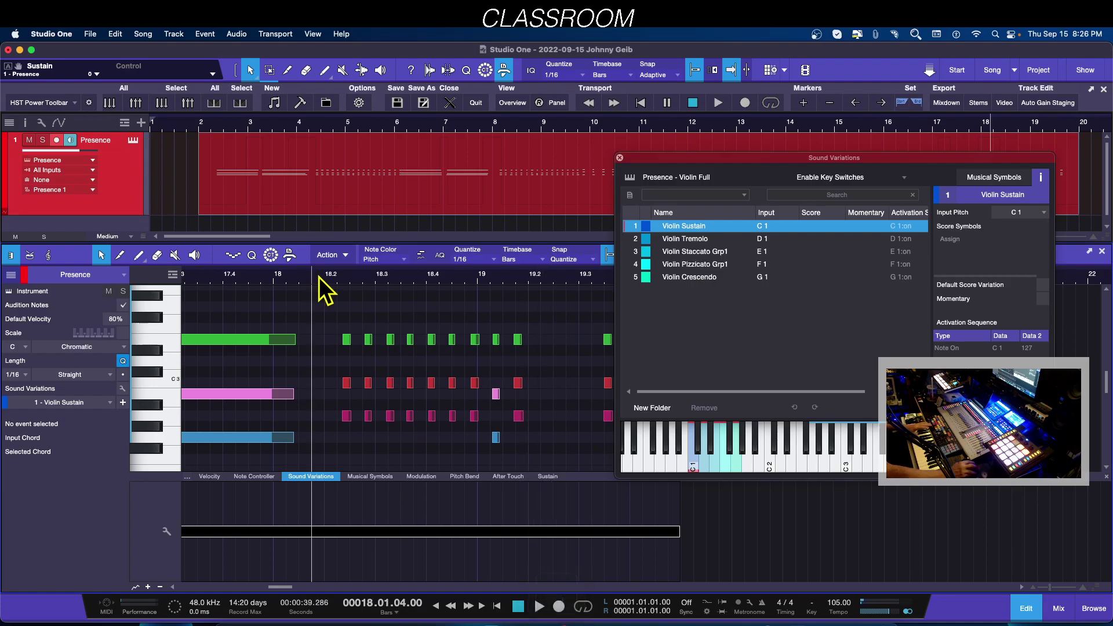
Step: Add Violin Staccato Grp1 at bar 18 and play back from there
click(319, 278)
drag(697, 255, 322, 534)
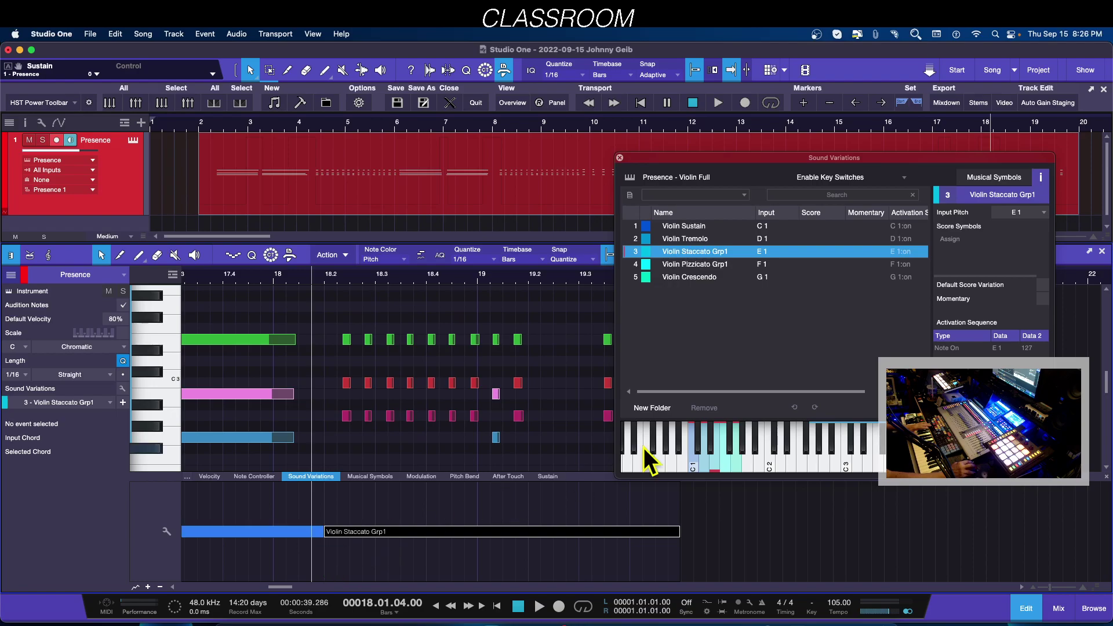
key(space)
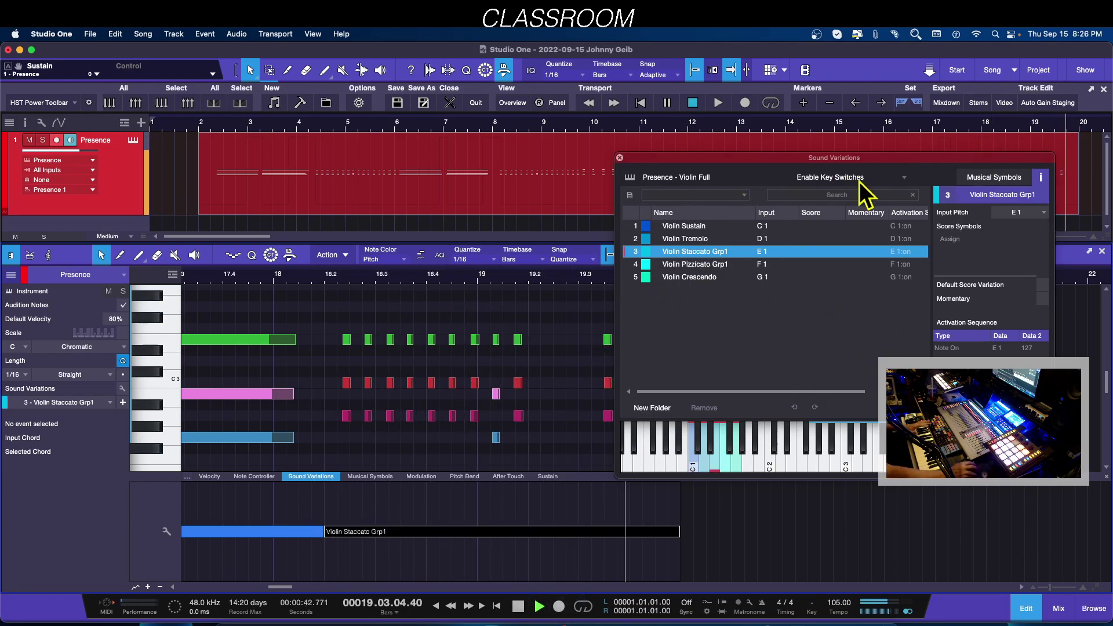
key(space)
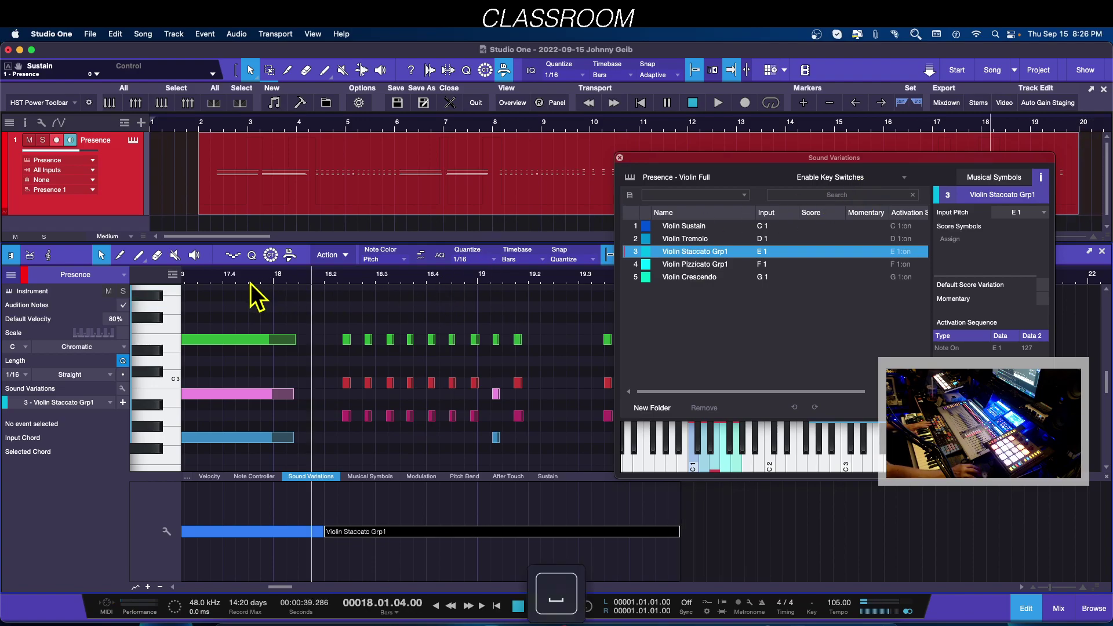
key(space)
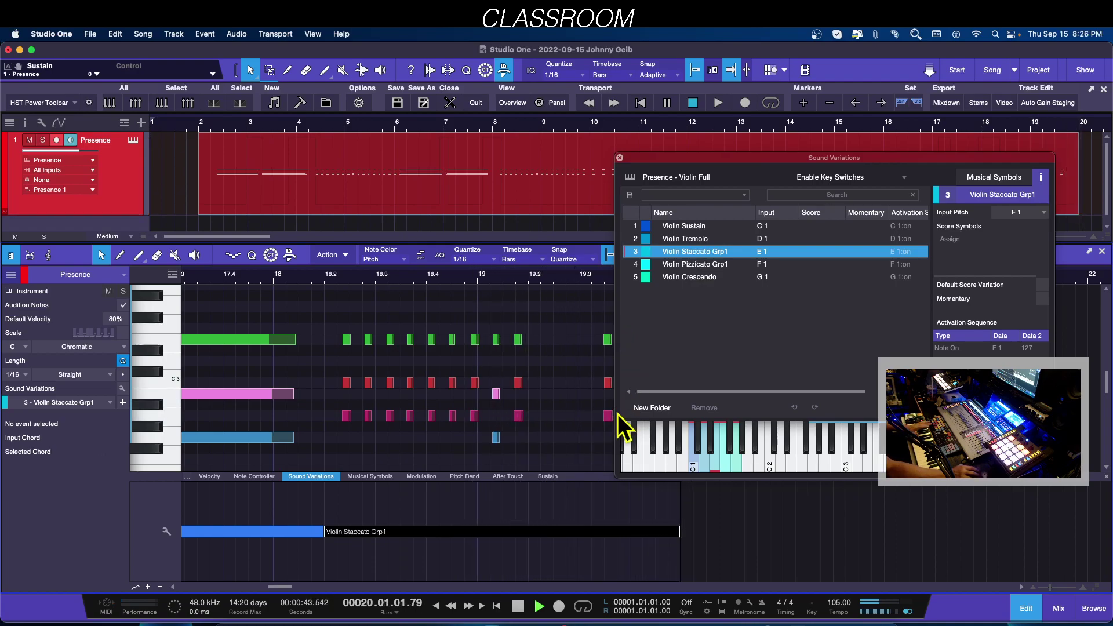
Step: Replay the passage from bar 16.2 to hear the Sustain-to-Staccato transition
key(space)
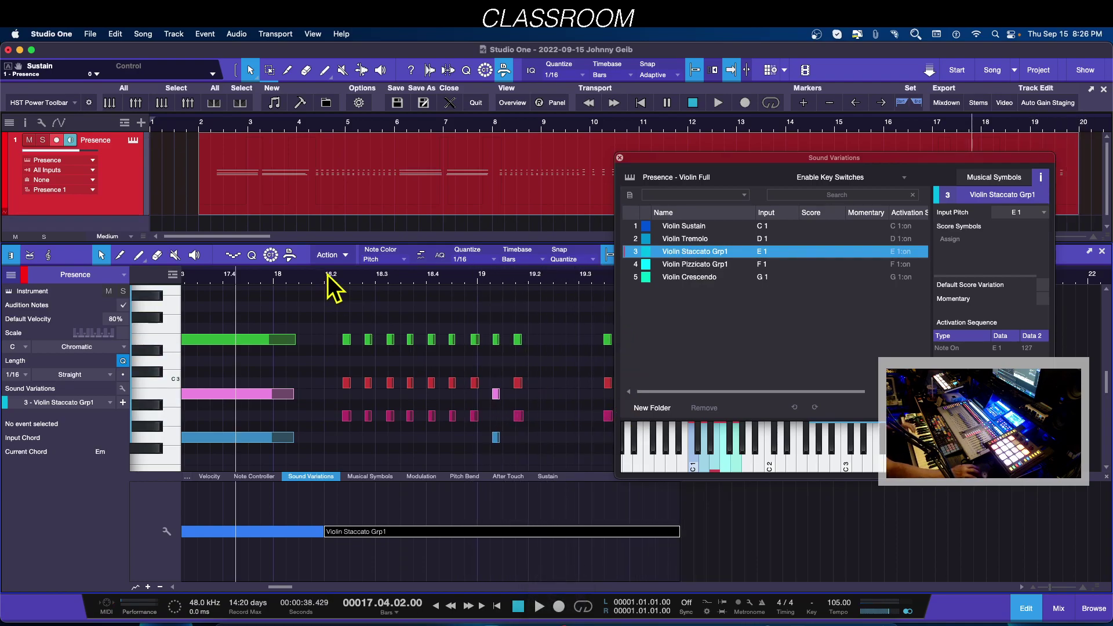
drag(328, 275, 458, 263)
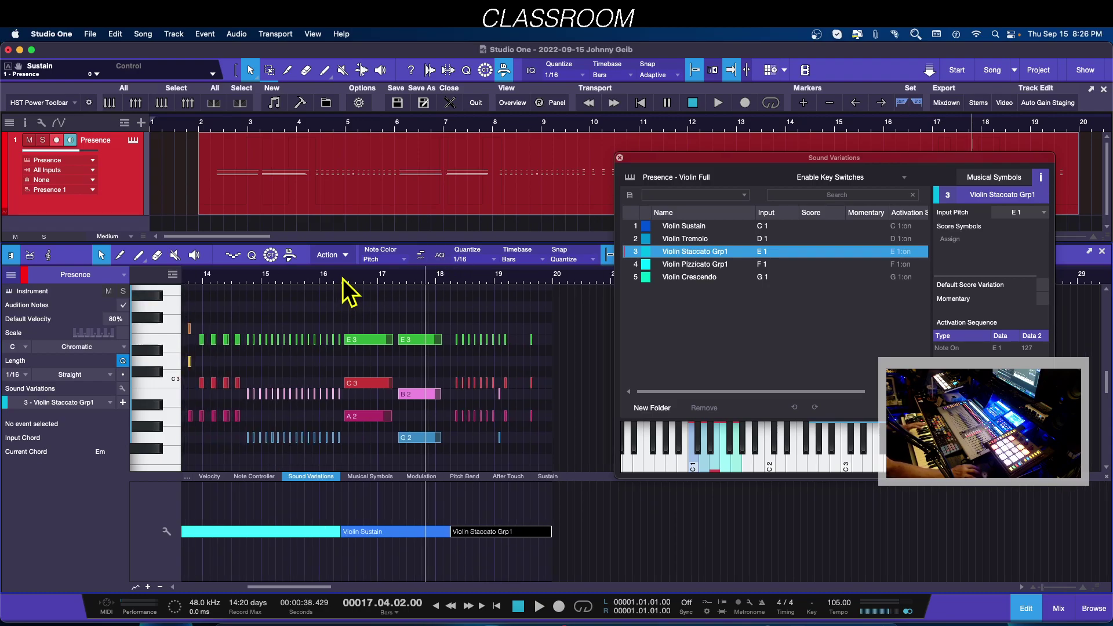
drag(343, 280, 258, 316)
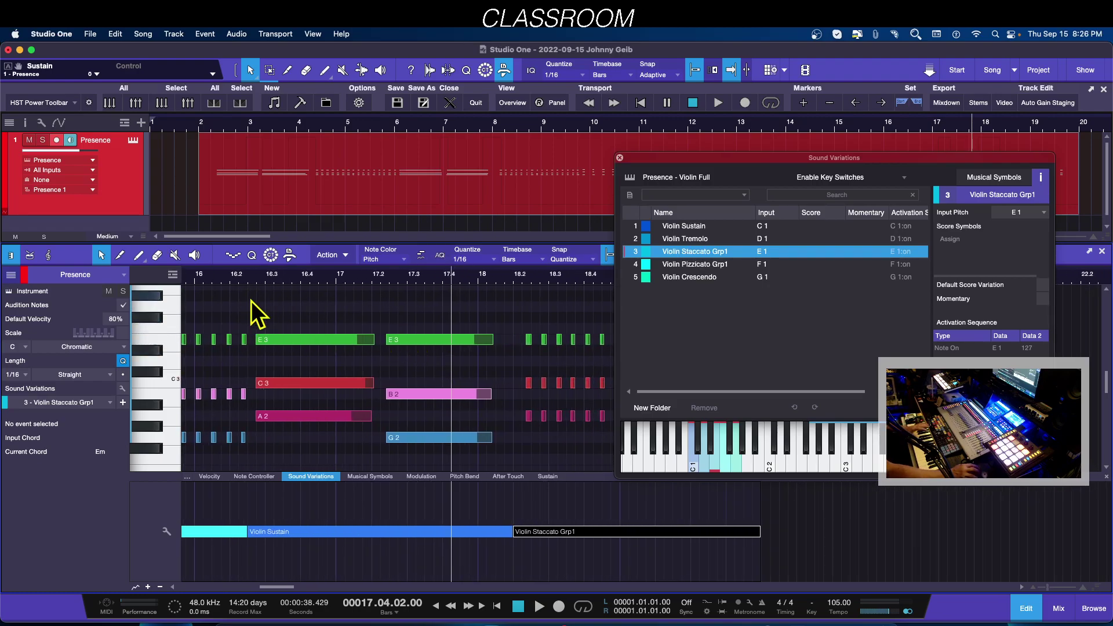
click(252, 278)
key(space)
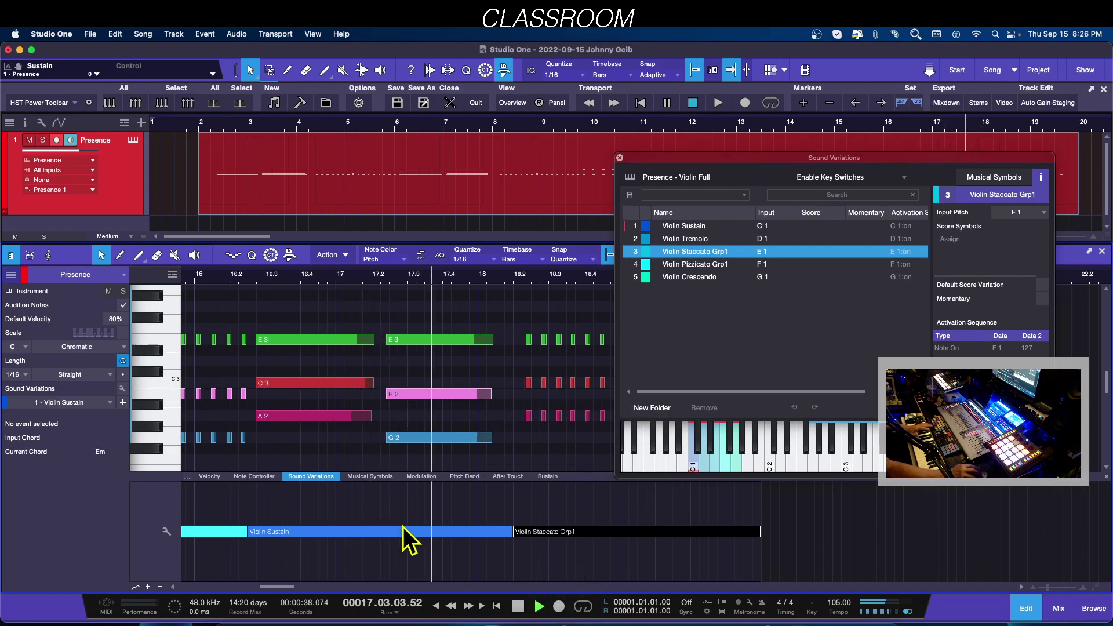
key(space)
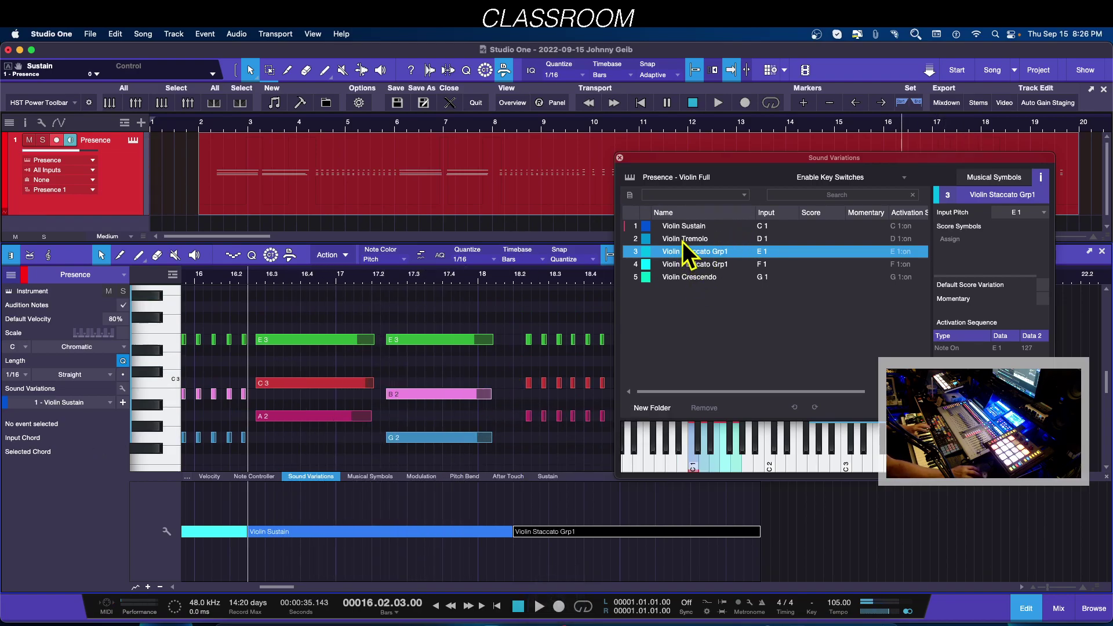
Step: Insert Violin Tremolo around bar 17.2 before the Staccato block and audition it
drag(683, 241, 378, 531)
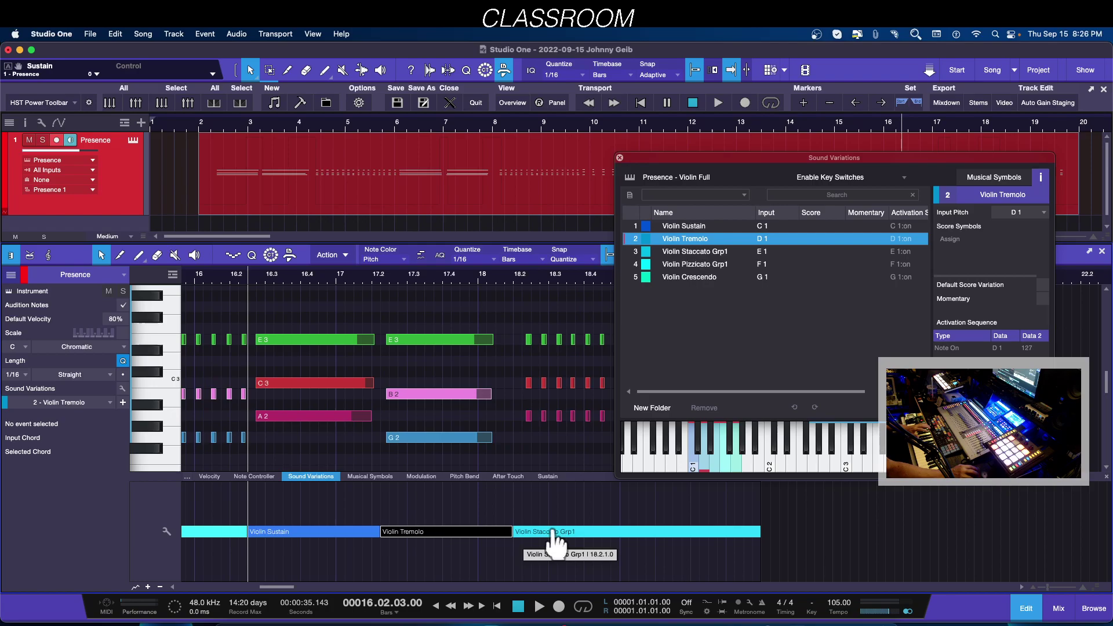
click(801, 545)
key(space)
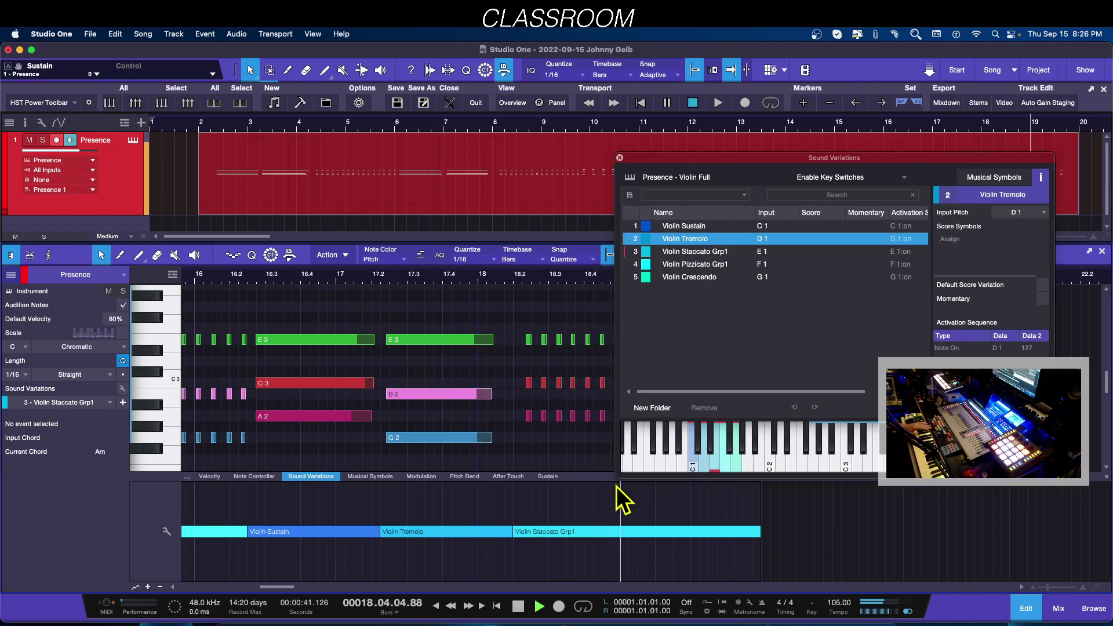
key(space)
key(space)
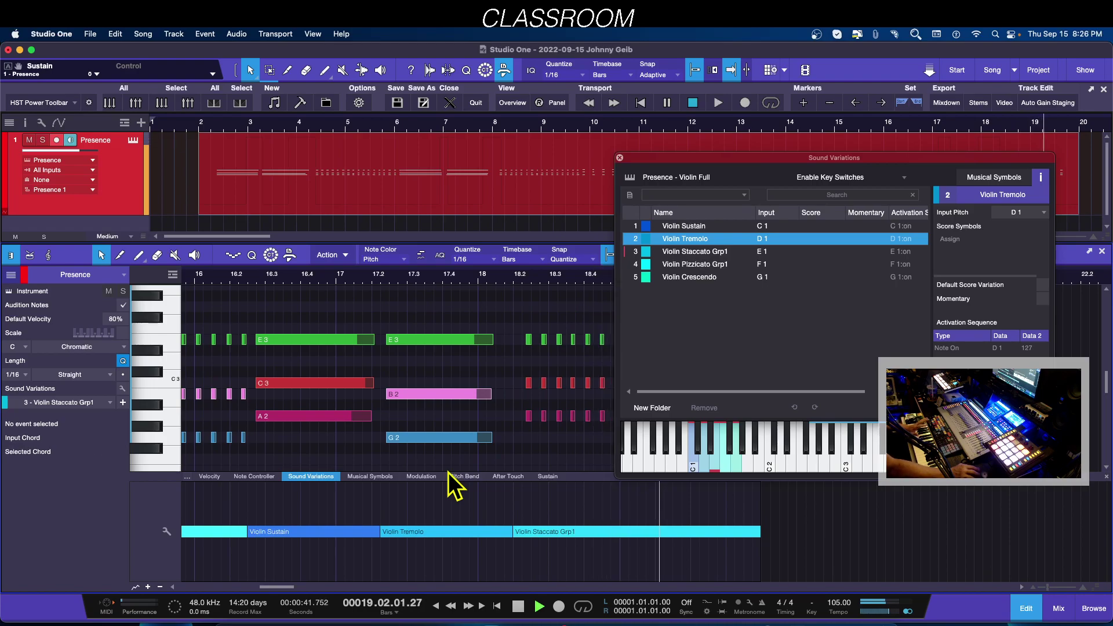
key(space)
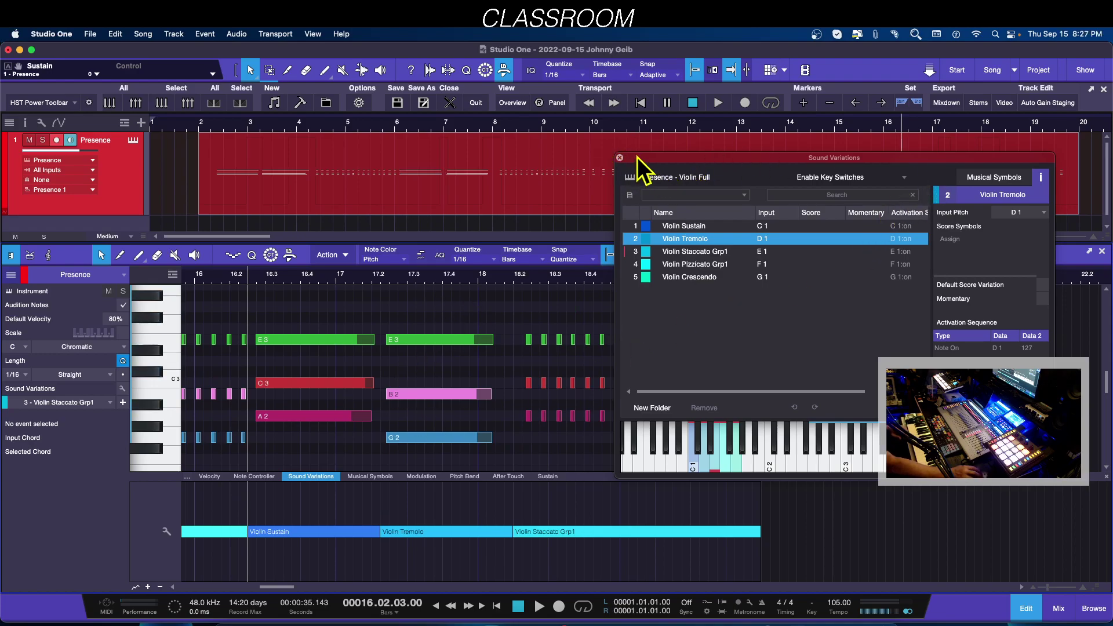
Step: Close the Sound Variations window, show the Variations global track, and hide the controller lane
drag(683, 161, 640, 245)
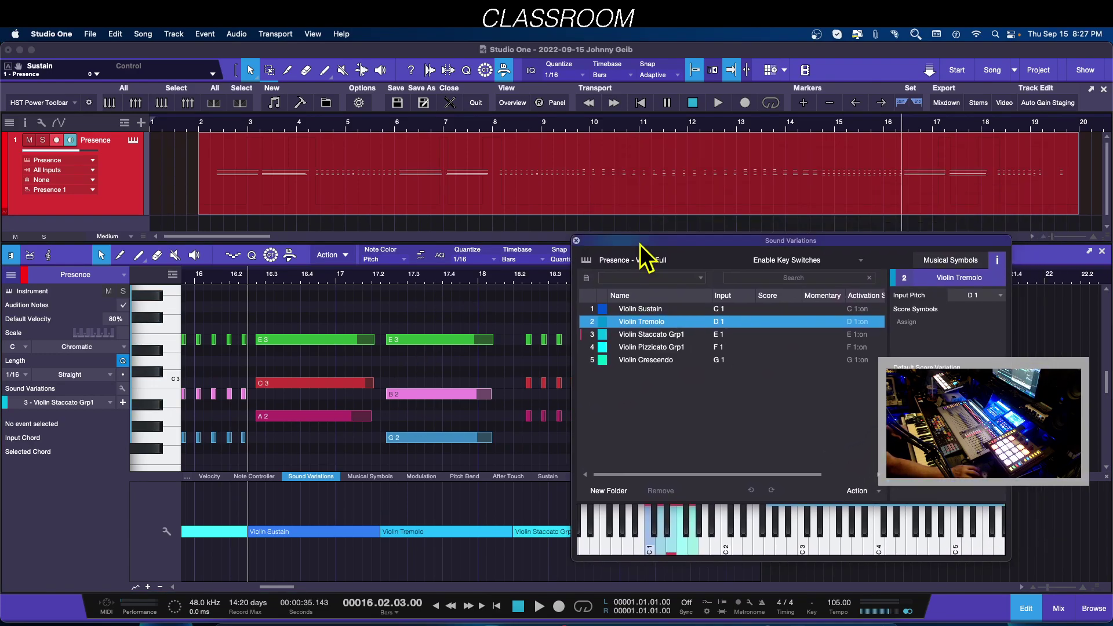
click(577, 241)
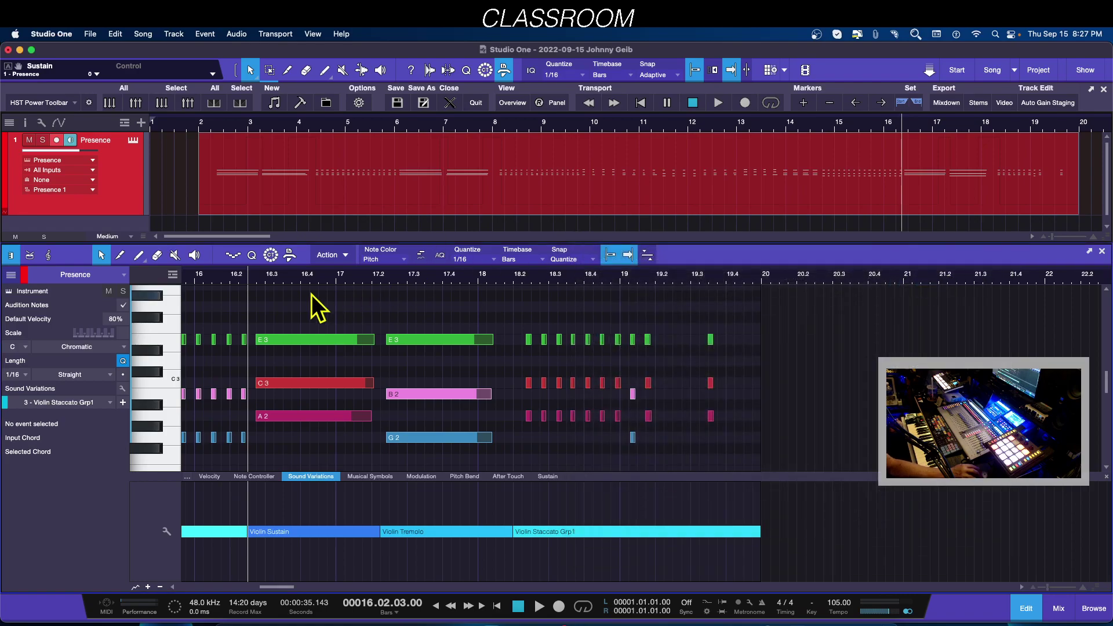
click(173, 275)
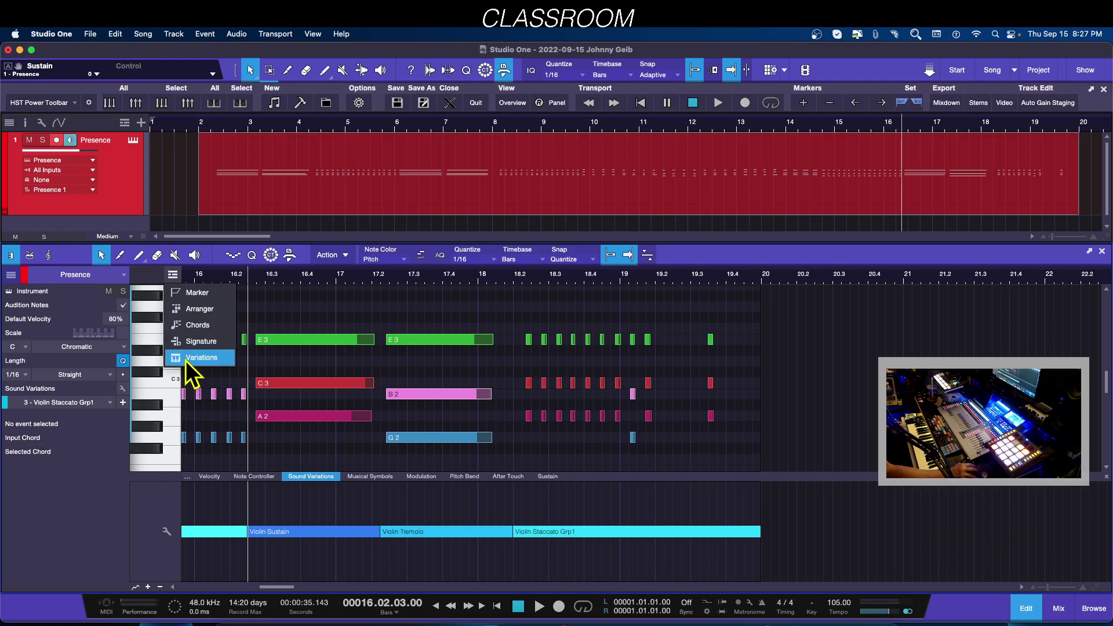
click(202, 358)
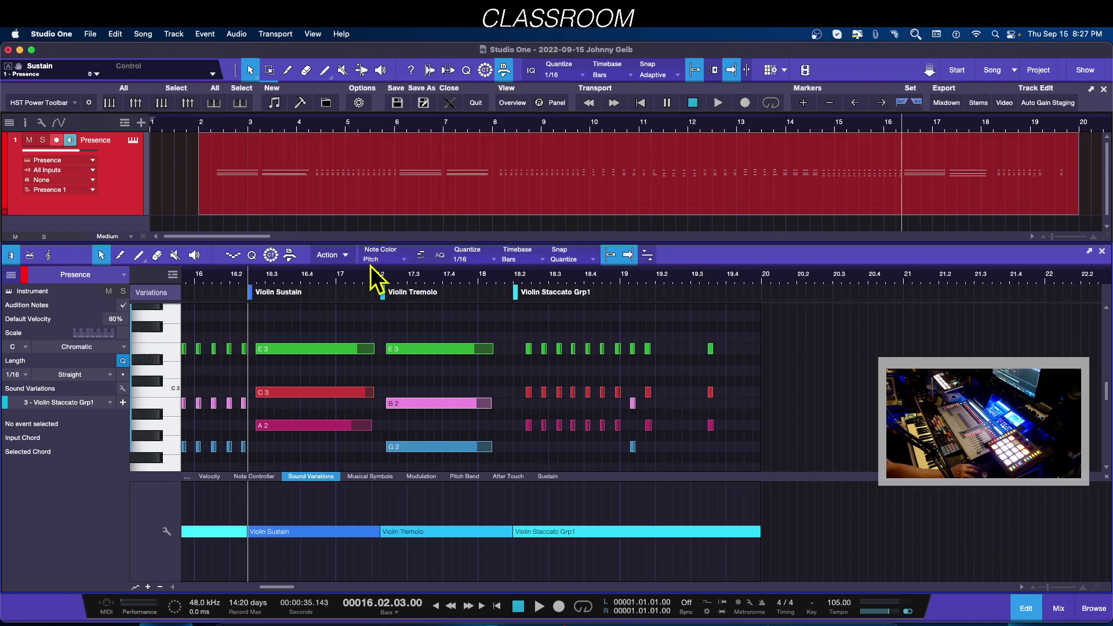
drag(365, 276, 799, 262)
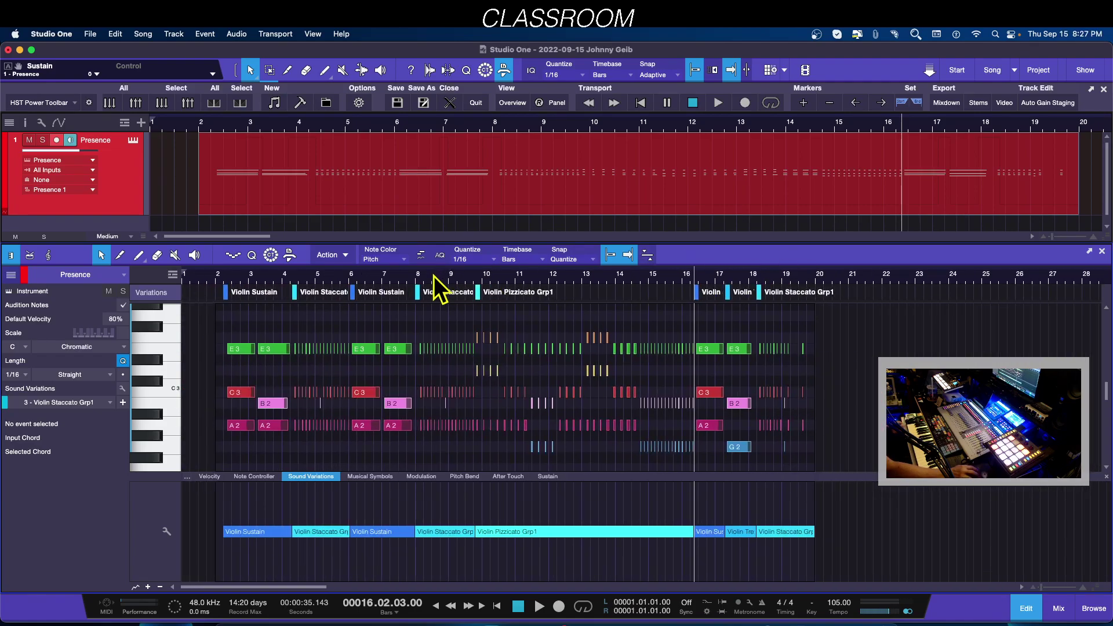
drag(432, 281, 446, 299)
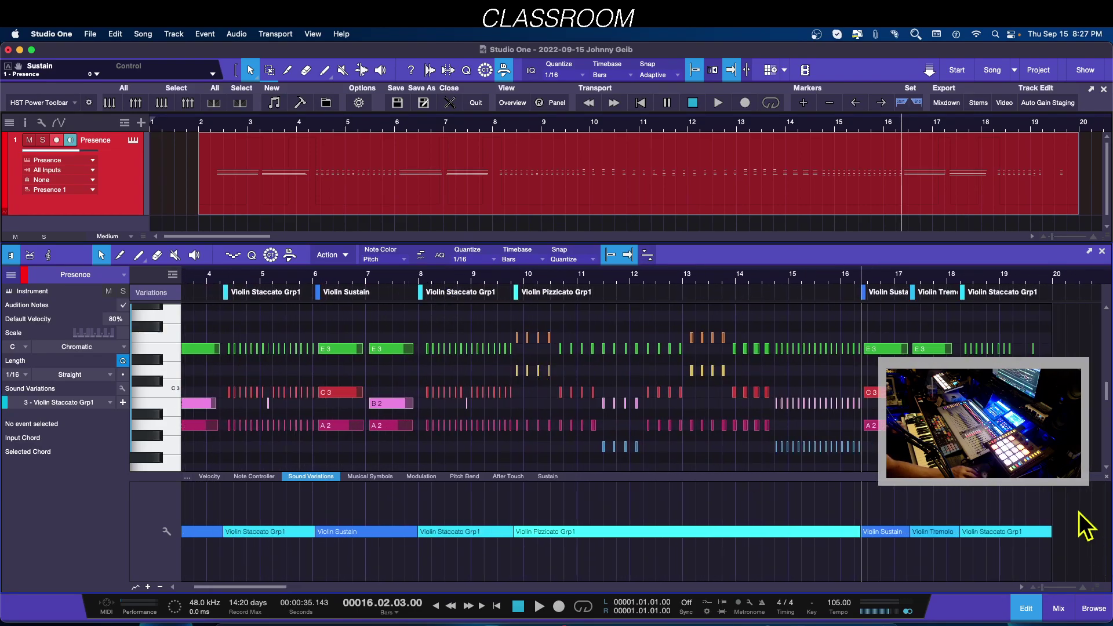
click(1106, 478)
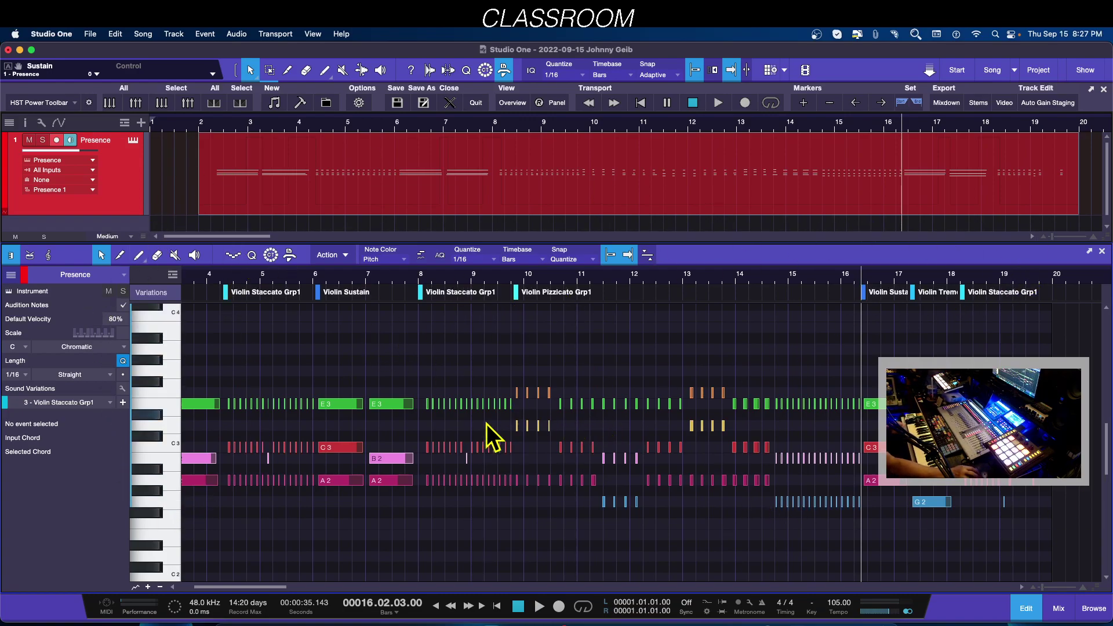
Step: Reopen a taller Sound Variations lane and its editor, positioned beside the notes
click(148, 587)
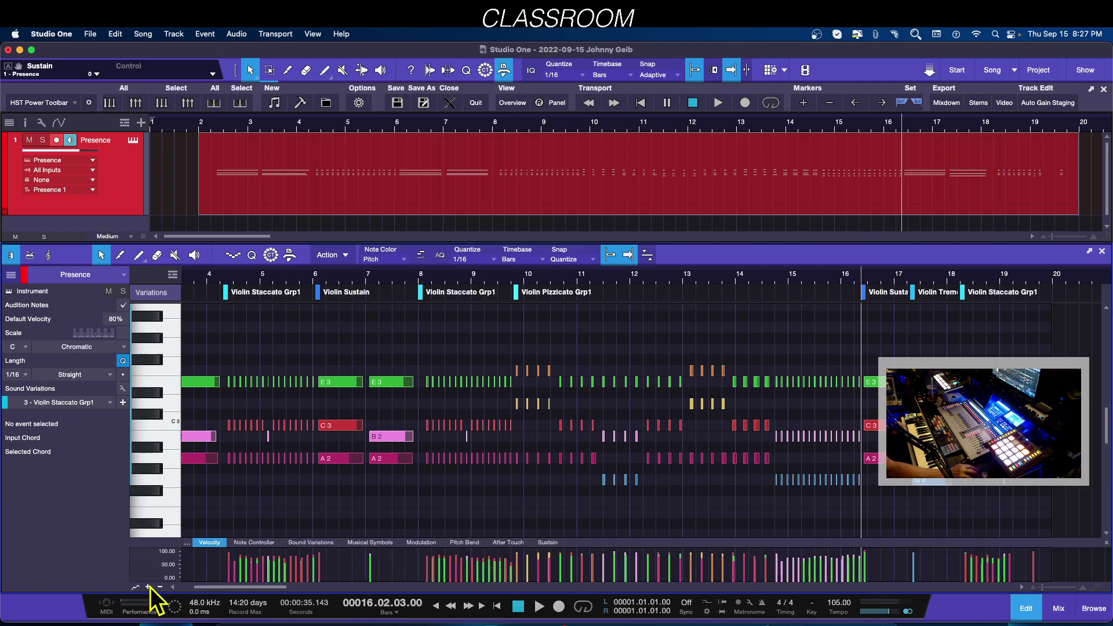
drag(628, 540, 624, 461)
click(311, 464)
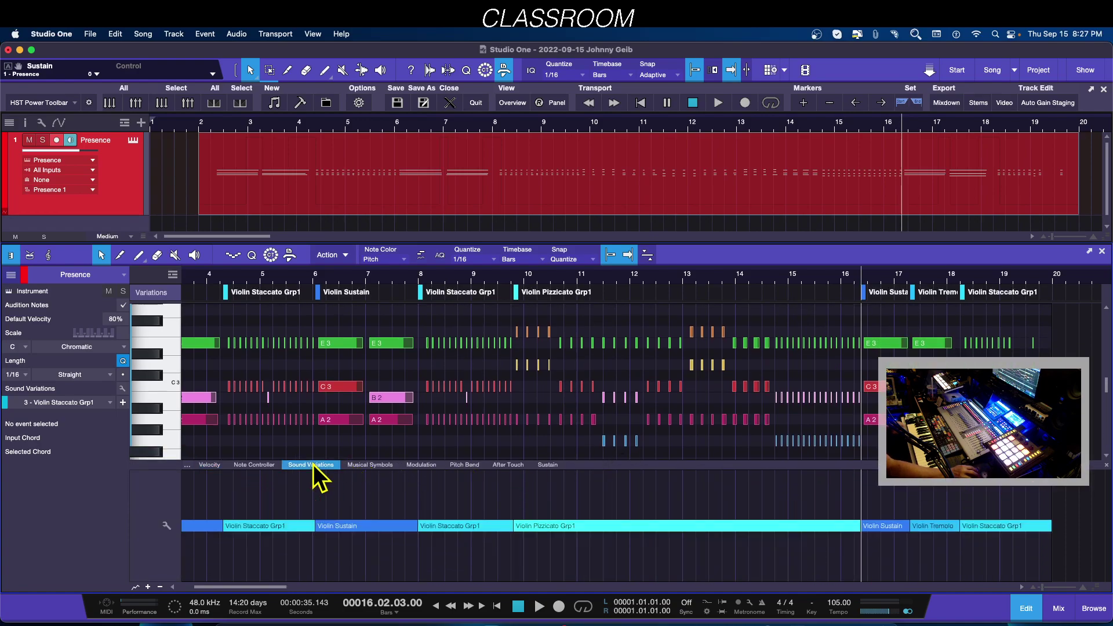
click(165, 527)
drag(899, 243, 956, 201)
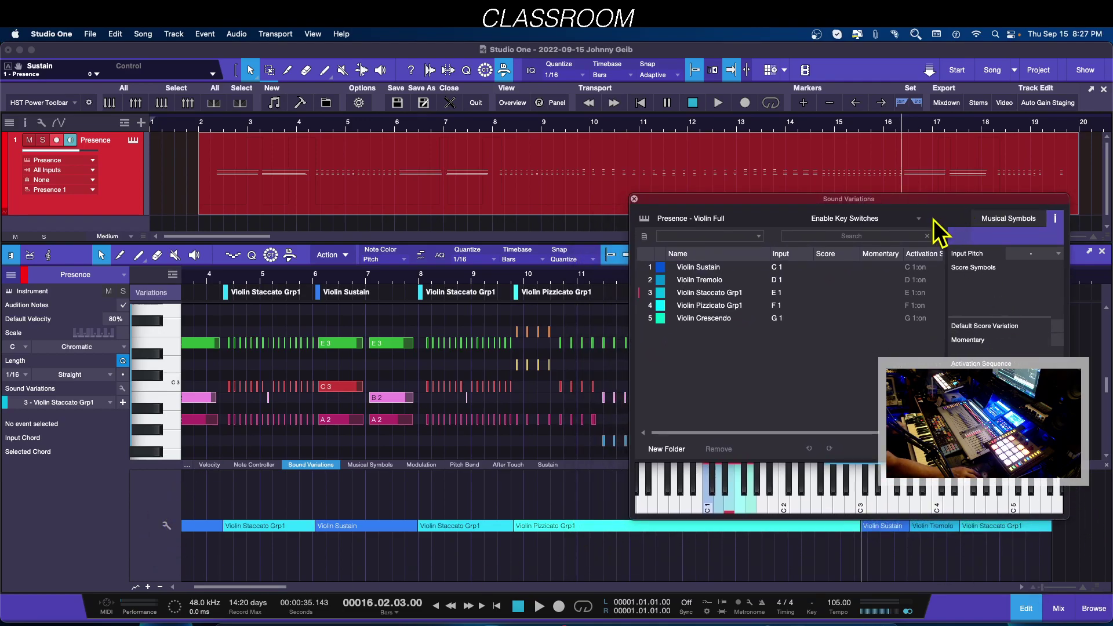
drag(888, 202, 763, 149)
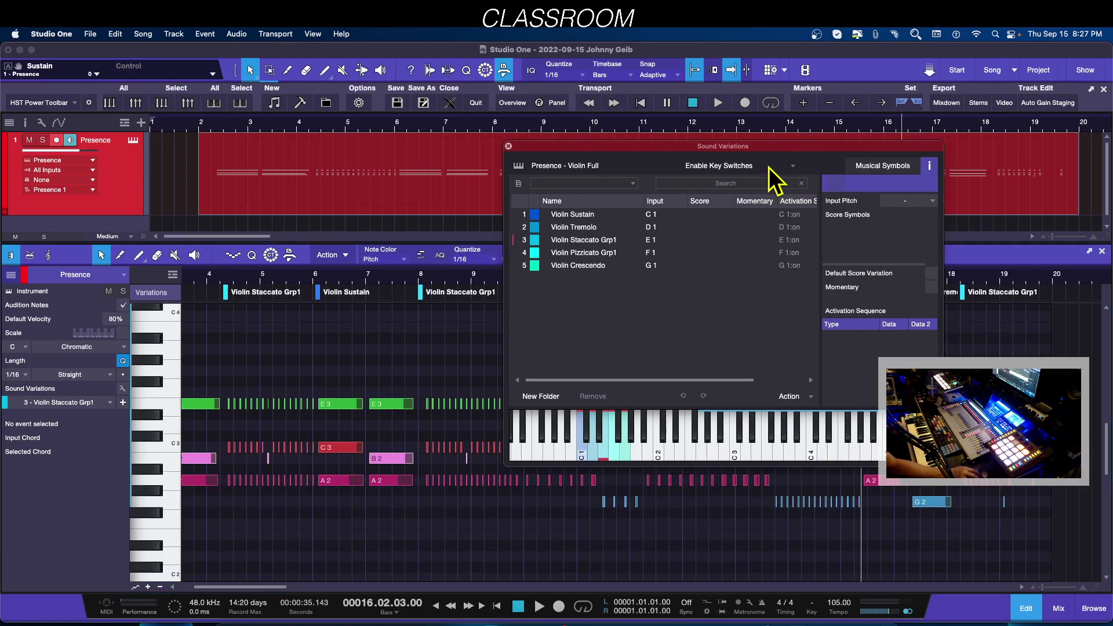
drag(792, 148, 328, 259)
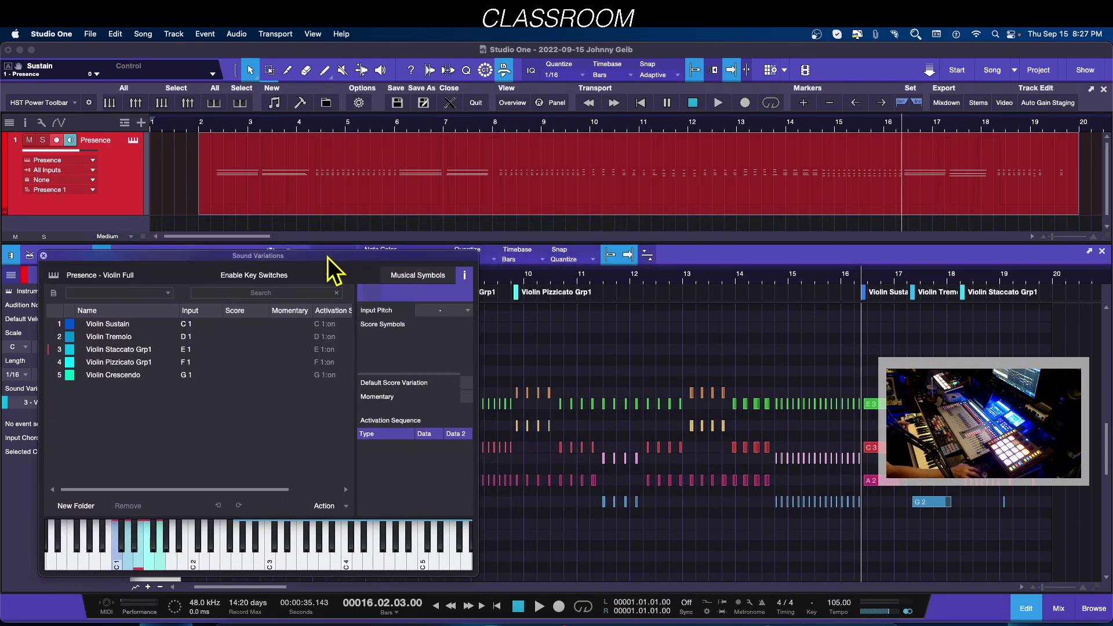
Step: Apply Violin Sustain to the notes near bar 12 and play from bar 11
drag(93, 323, 655, 297)
scroll(661, 291, up, 3)
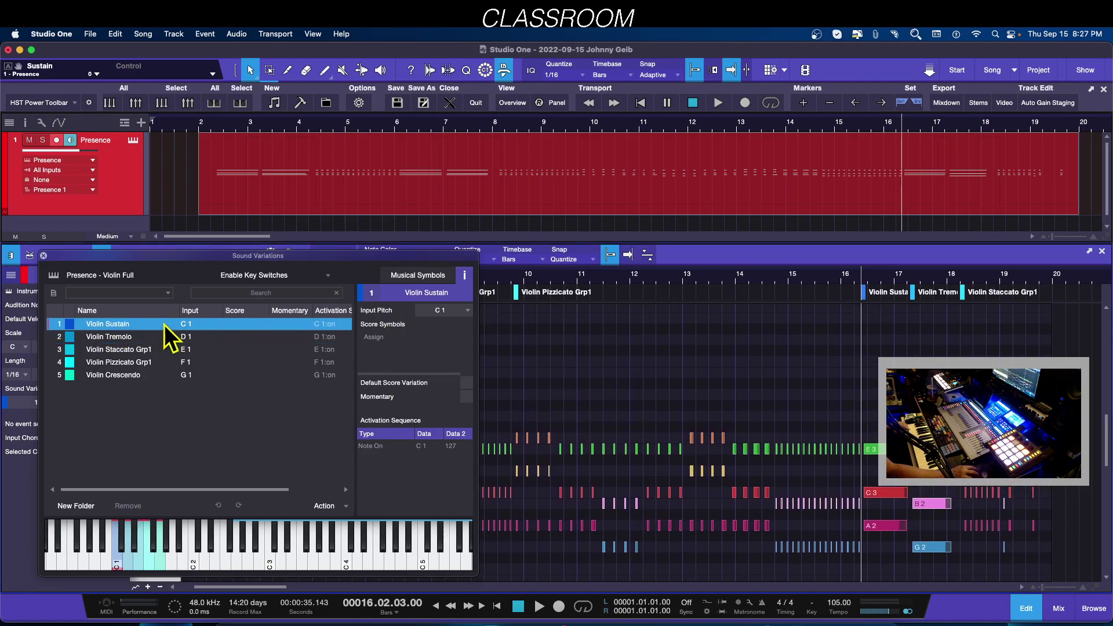
click(585, 279)
key(space)
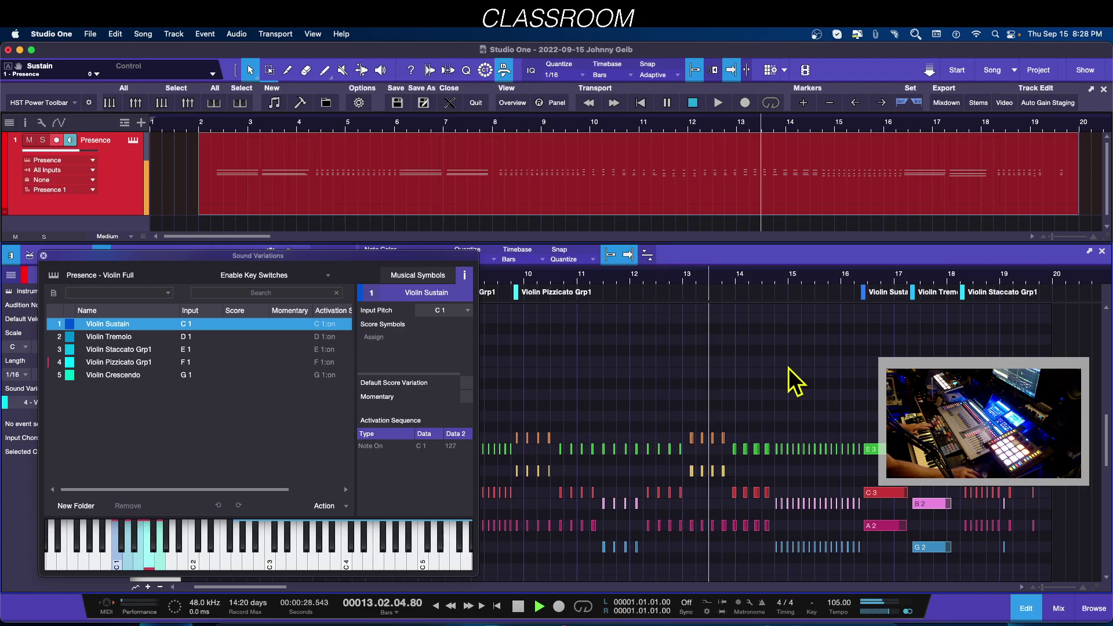
key(space)
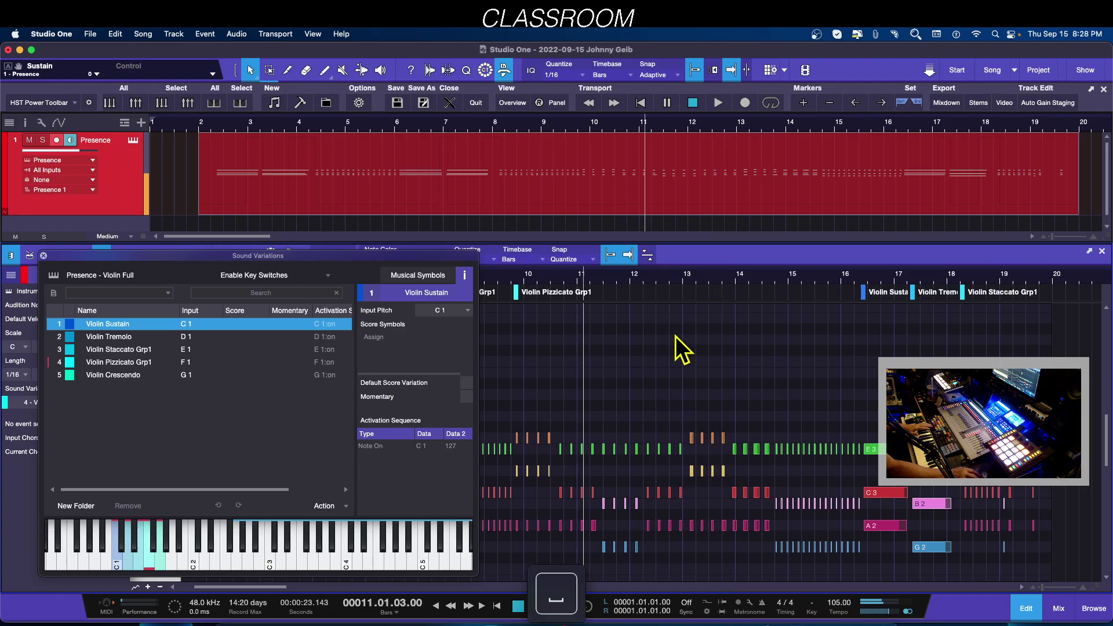
Step: Apply Violin Staccato Grp1 to the notes and audition the change
click(109, 349)
mouse_move(109, 351)
mouse_down()
mouse_move(574, 391)
mouse_move(680, 376)
mouse_move(684, 341)
mouse_up()
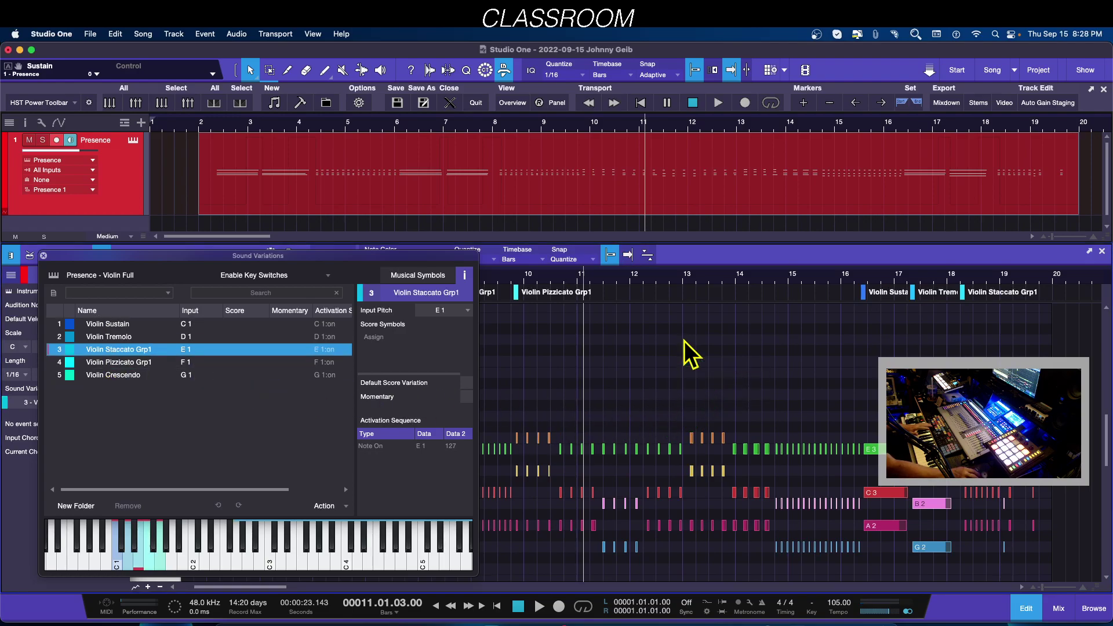
key(space)
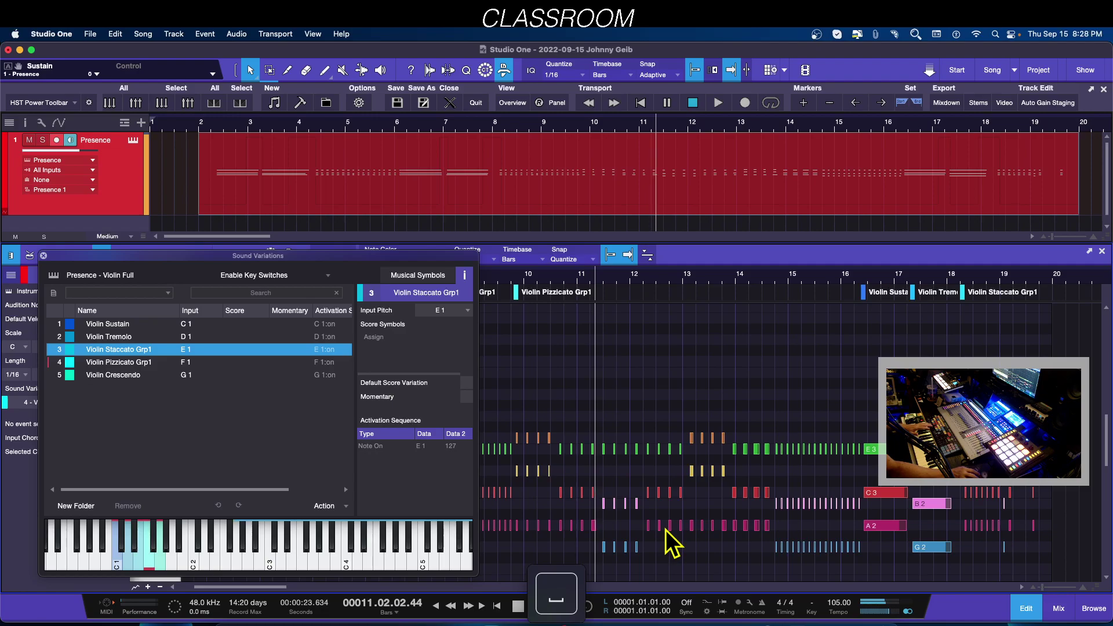
key(space)
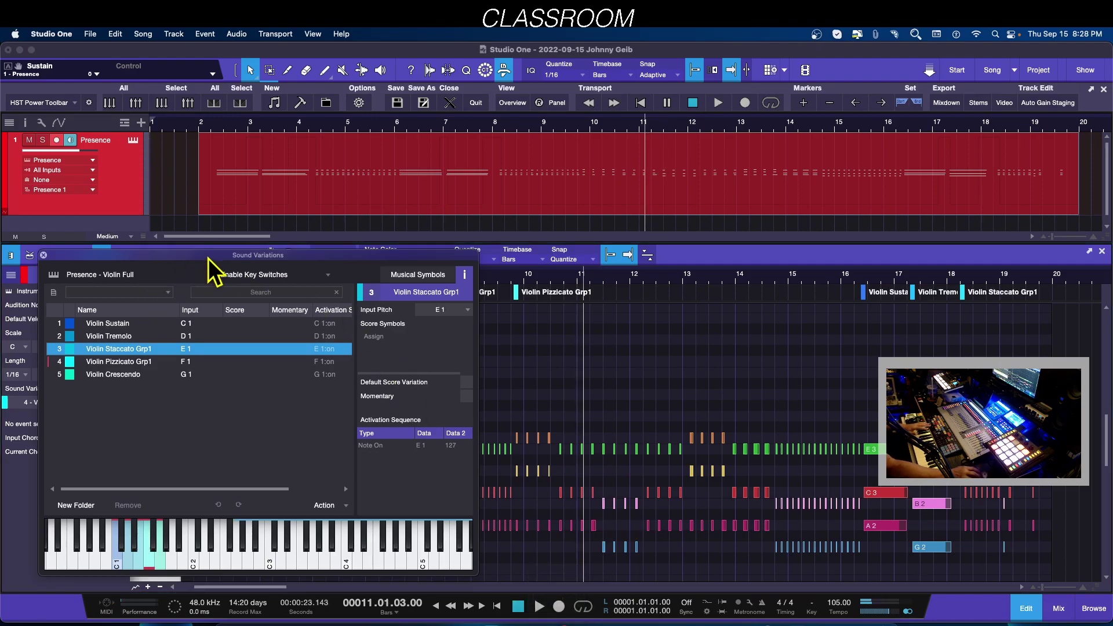
drag(207, 259, 737, 161)
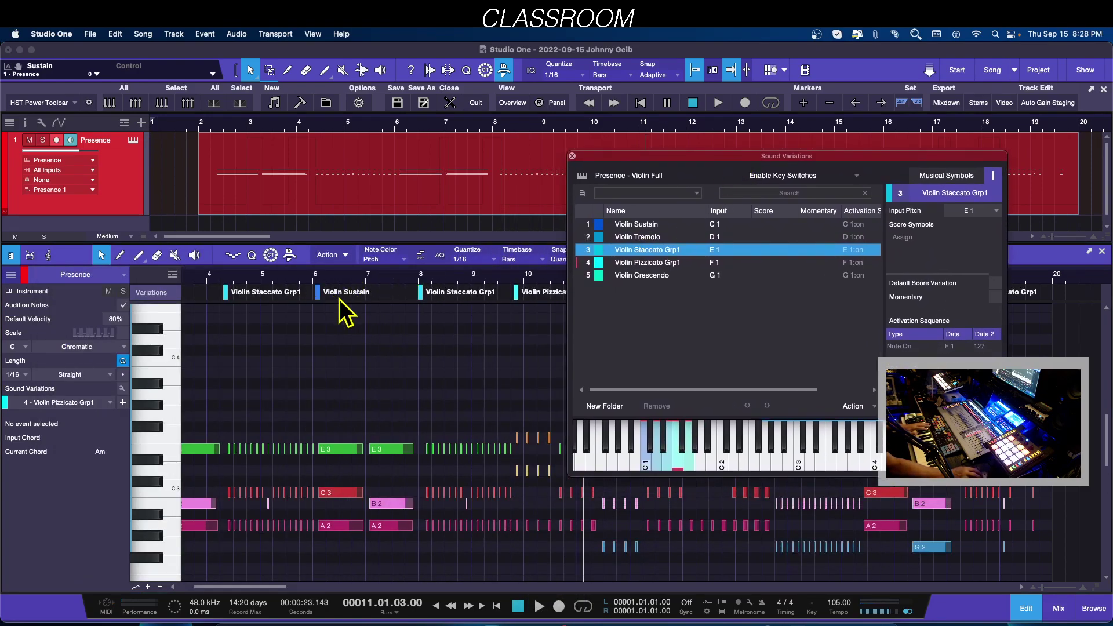
click(420, 293)
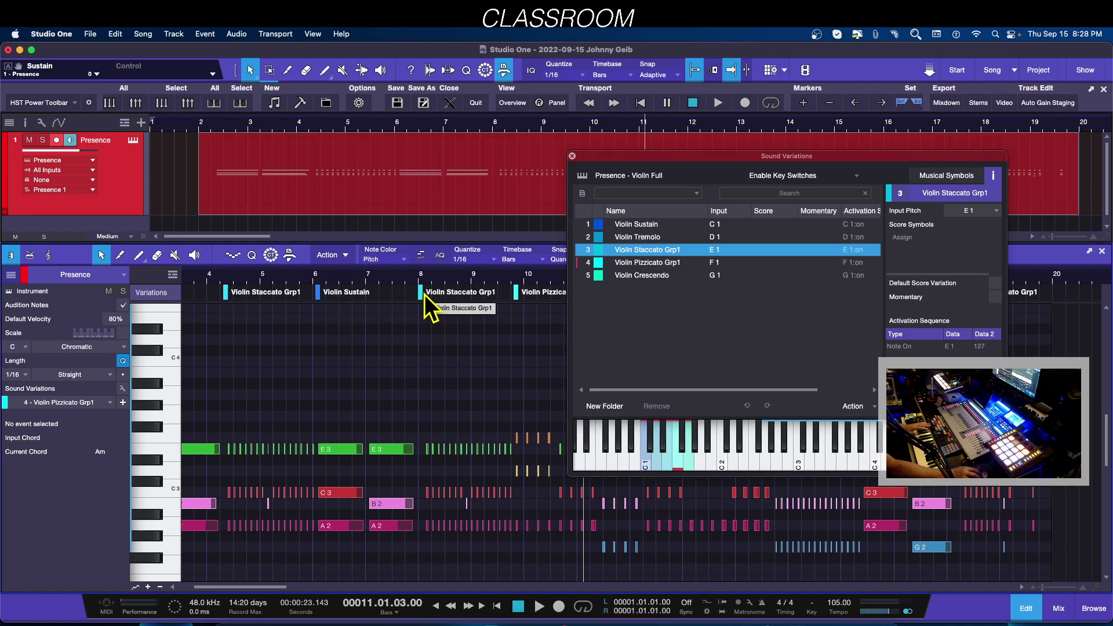
click(572, 156)
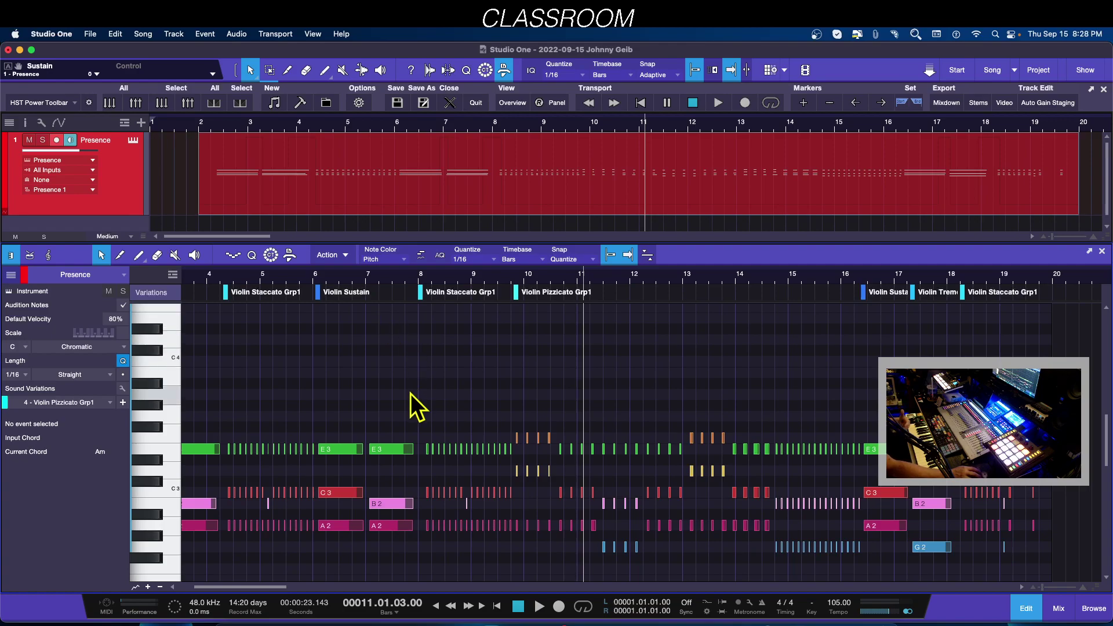
Step: Show and enlarge the Sound Variations lane, then start Violin Staccato Grp1 slightly later near bar 8
click(149, 588)
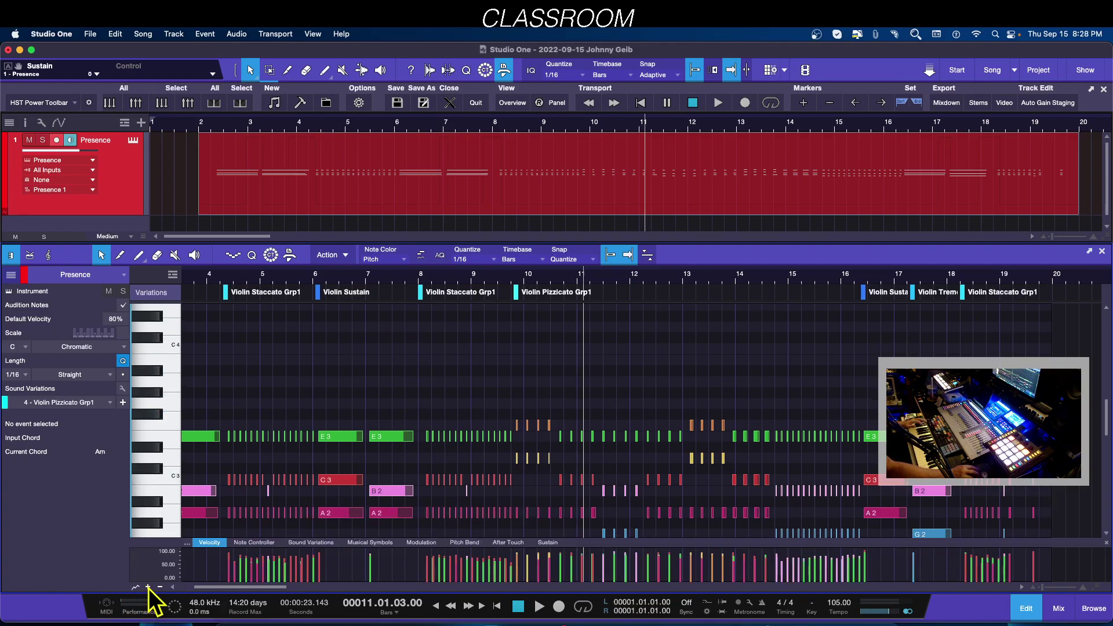
click(325, 543)
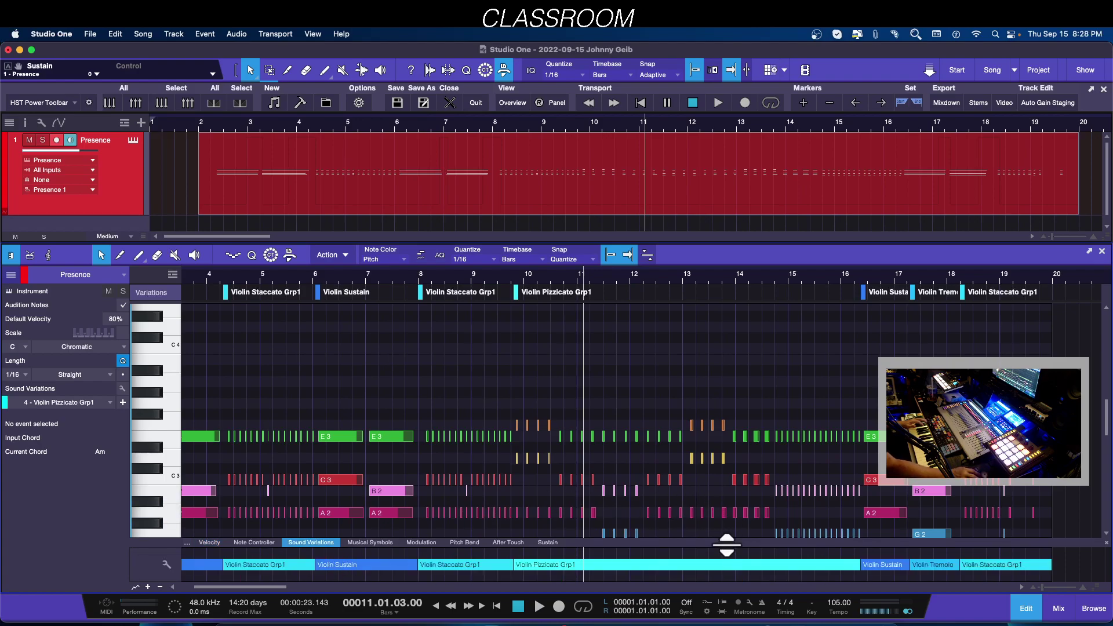
drag(726, 545, 715, 492)
scroll(713, 368, down, 3)
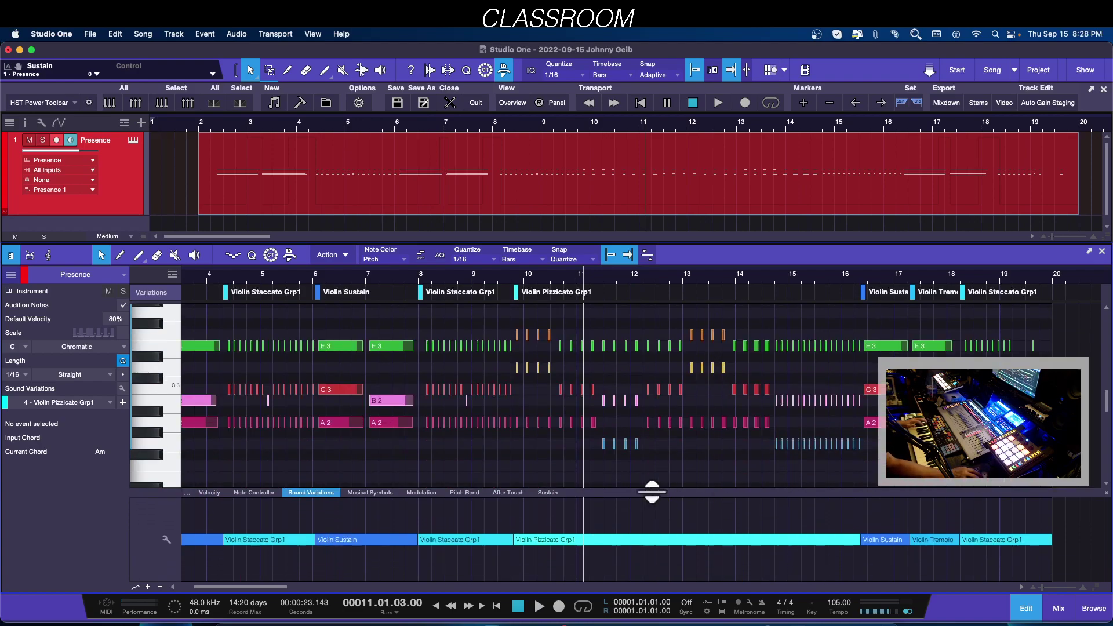
drag(648, 493, 653, 478)
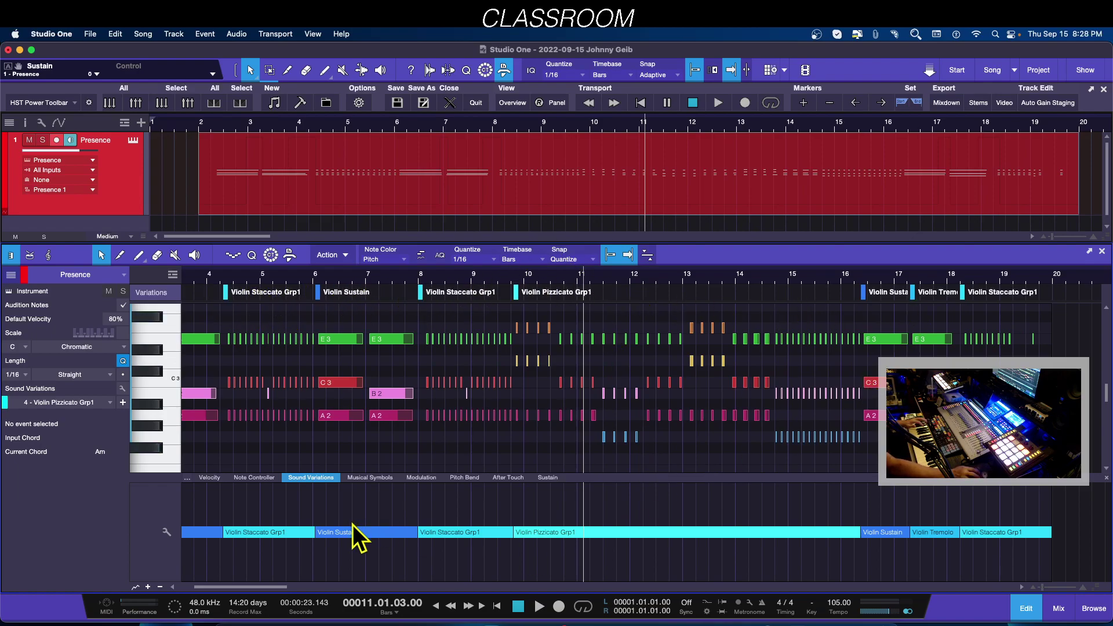
click(419, 539)
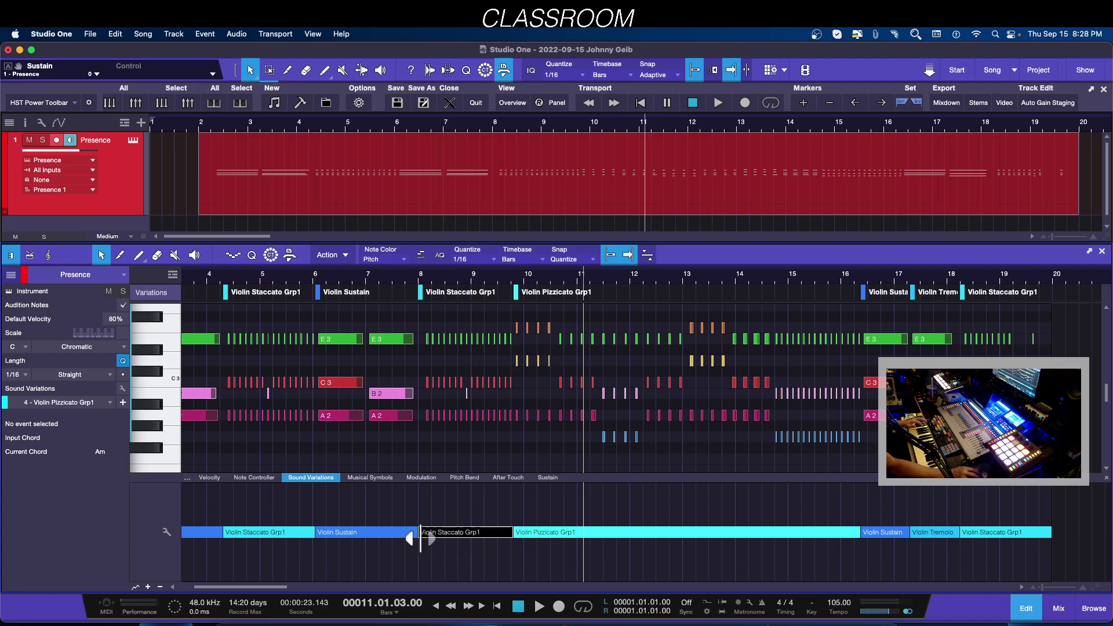
drag(420, 540, 418, 539)
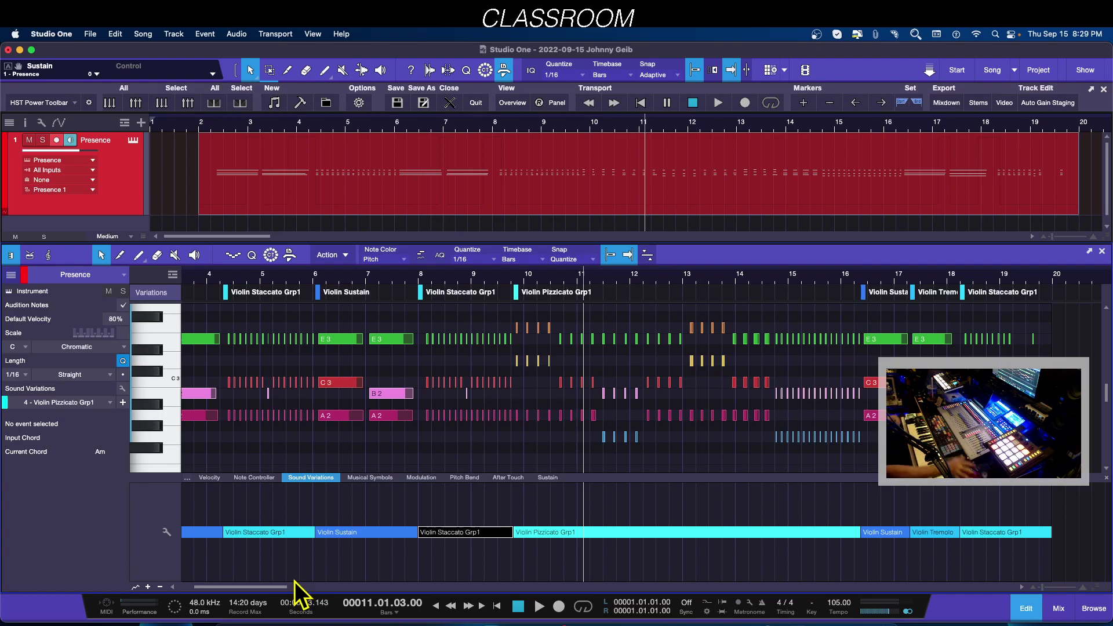
Step: Check the Presence XT window, then mute the original Presence track and enlarge the arrangement area
click(132, 140)
drag(660, 97, 818, 103)
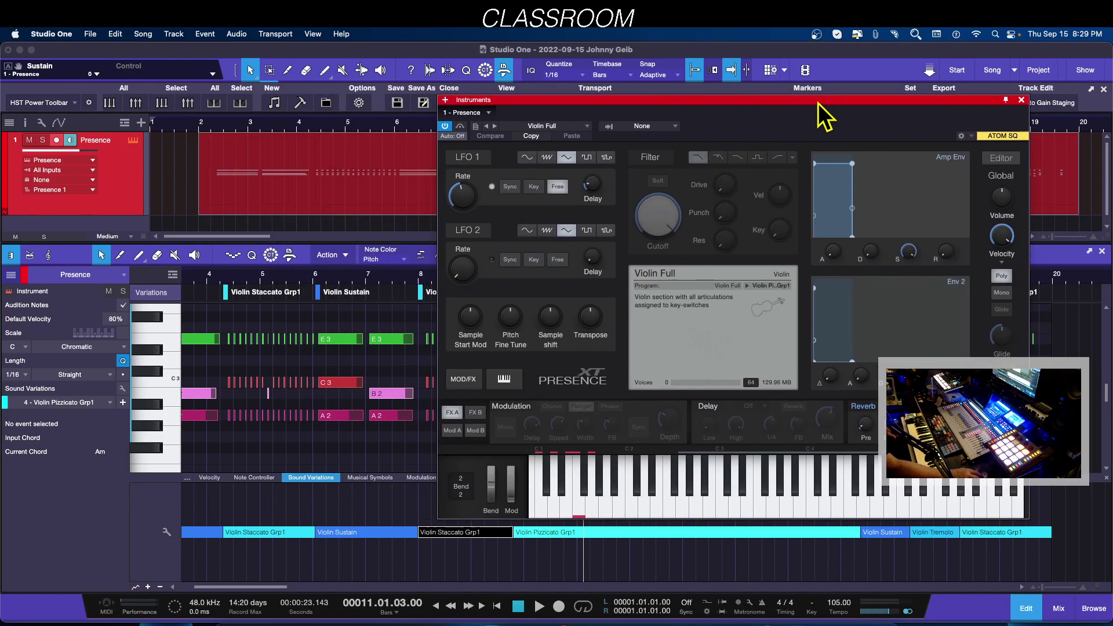
click(1021, 101)
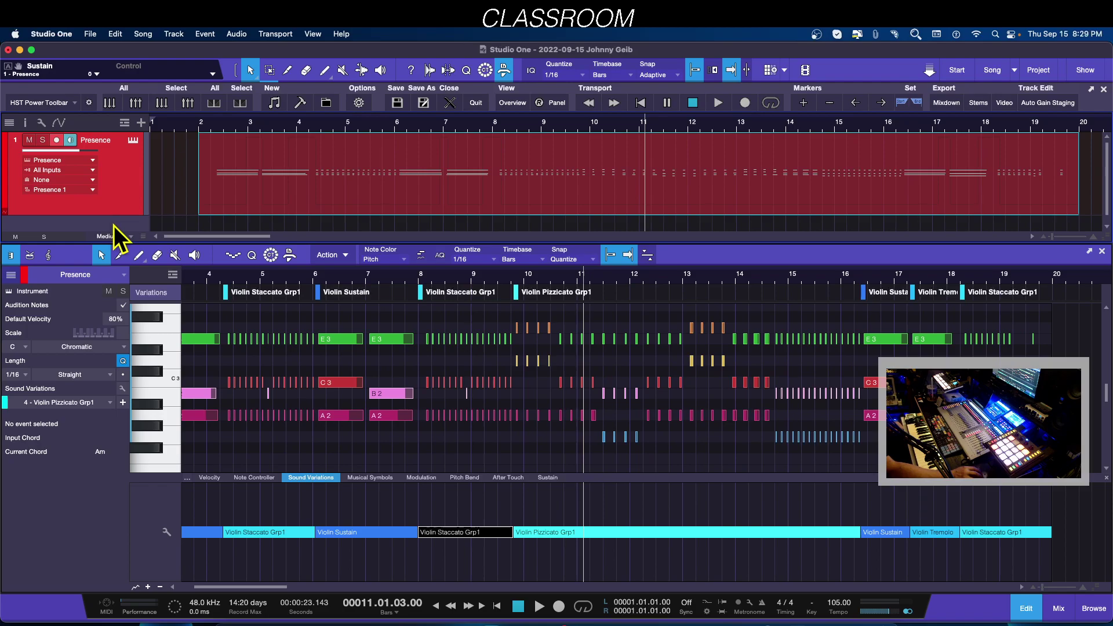
click(29, 140)
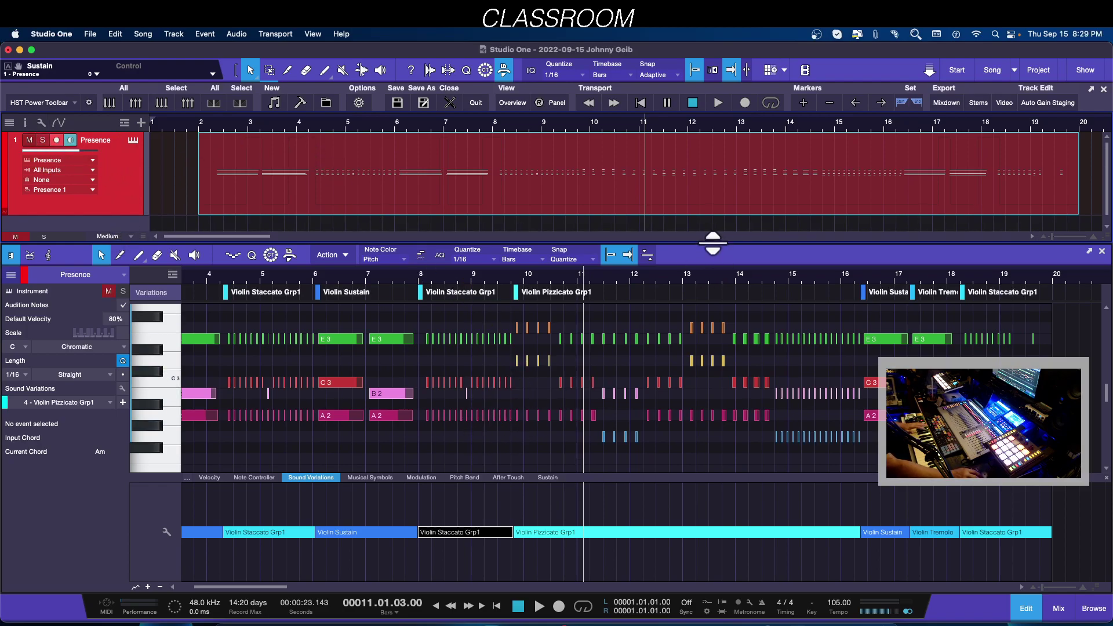
drag(713, 244, 718, 332)
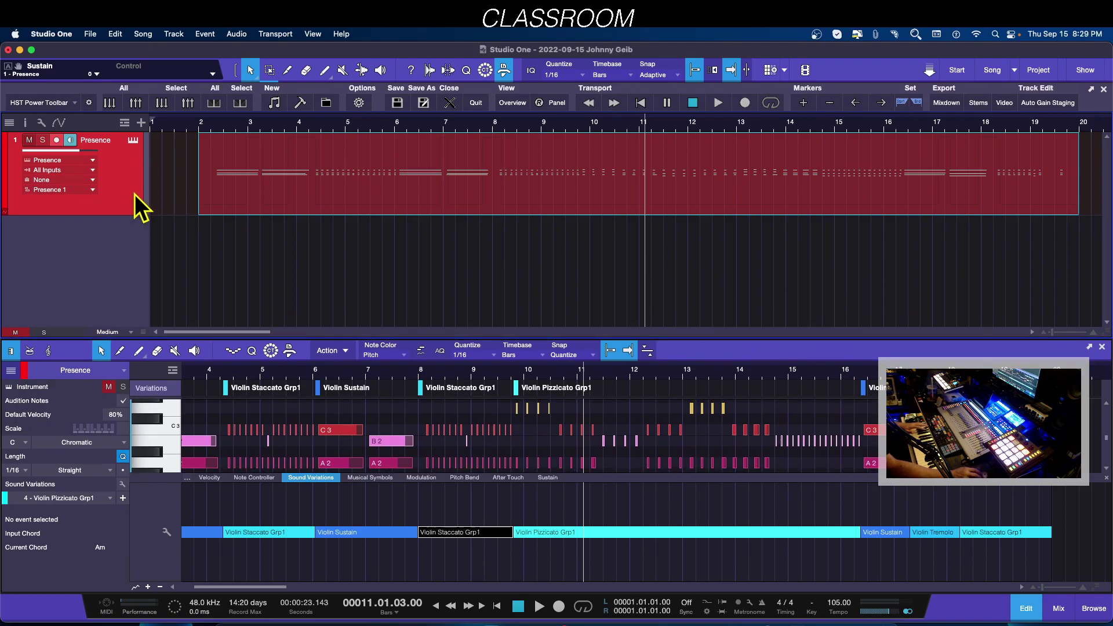
Step: Duplicate the Presence track as Presence 2 and recolour the original Presence track teal
right_click(135, 194)
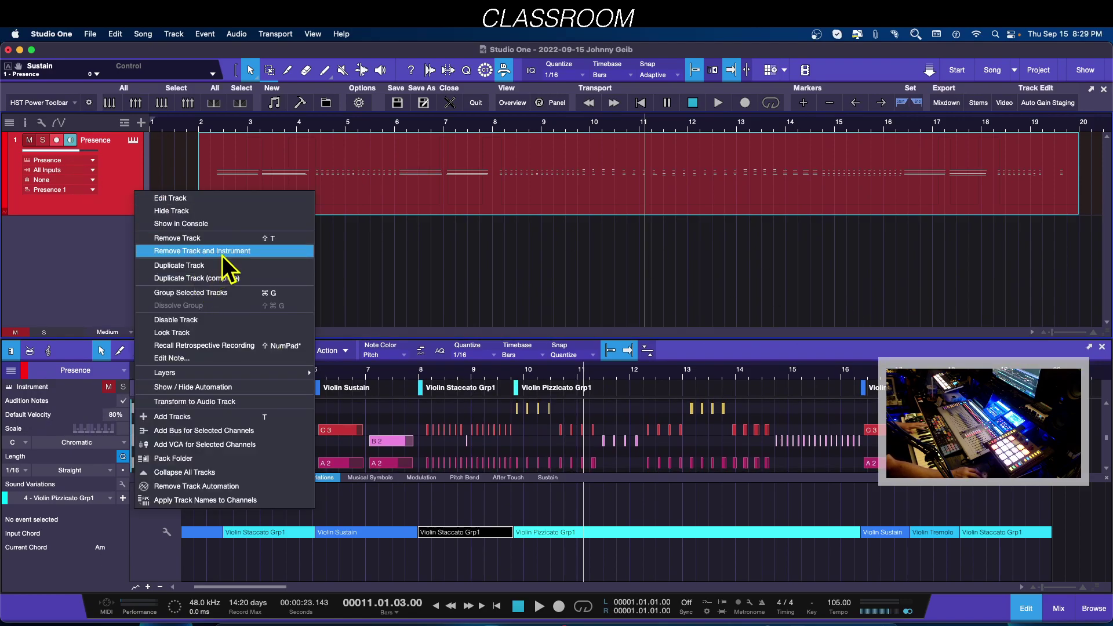
click(174, 279)
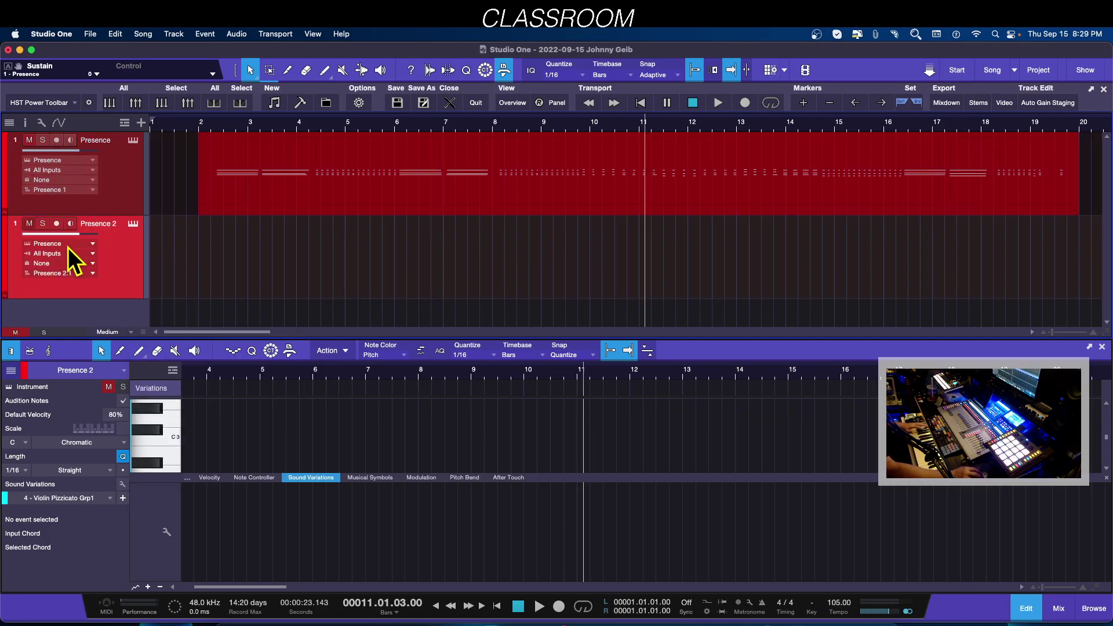
click(7, 176)
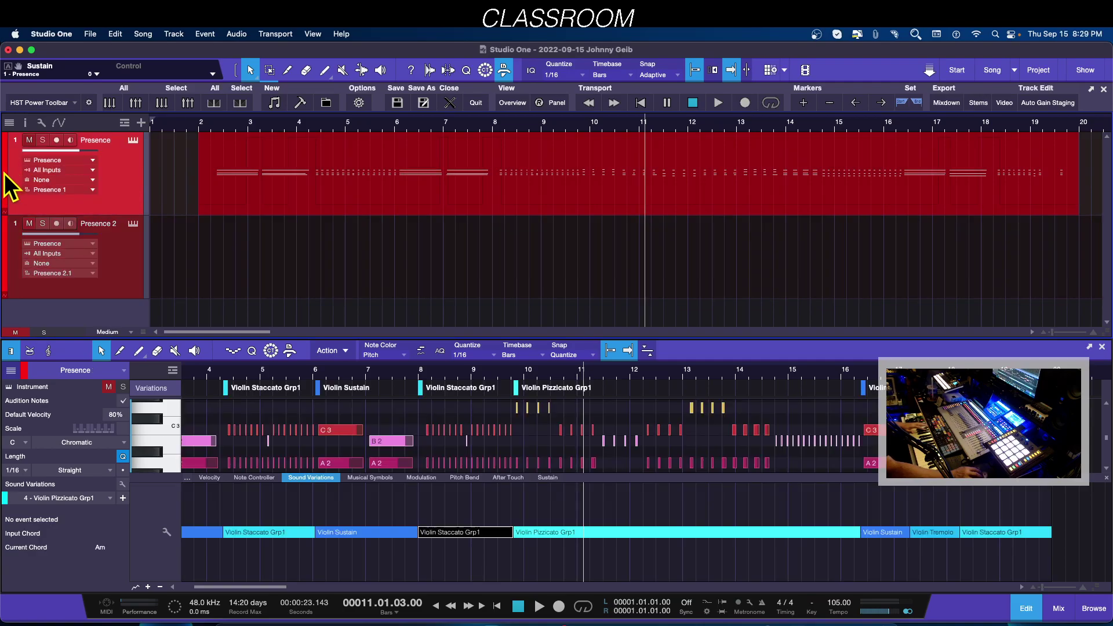
click(5, 174)
click(46, 175)
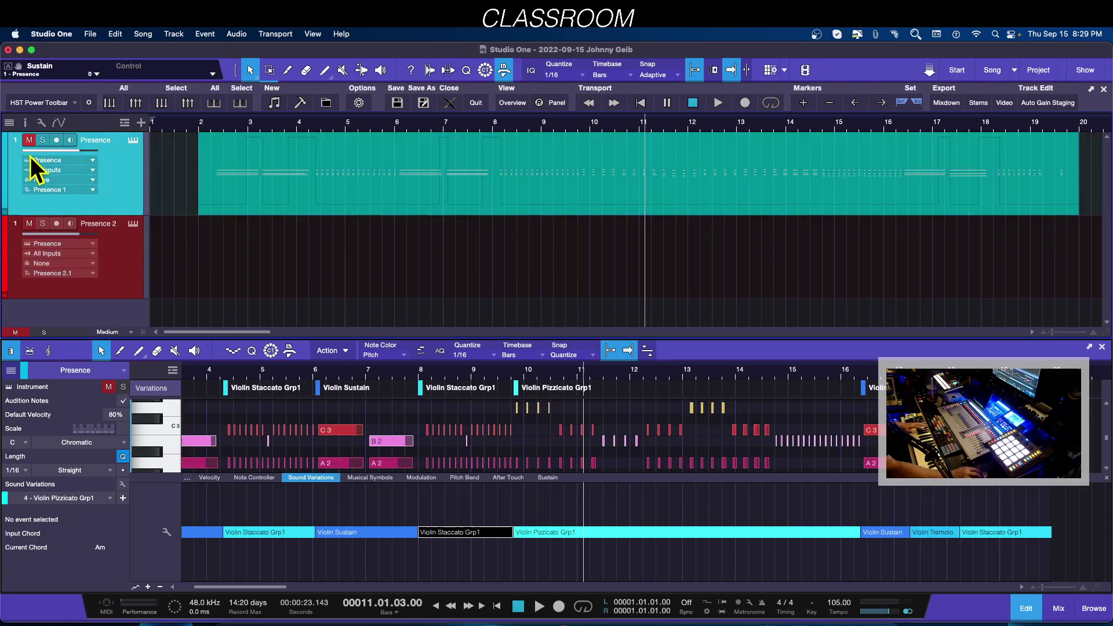
Step: Record-arm Presence 2 and set the playback position to bar 2
click(117, 242)
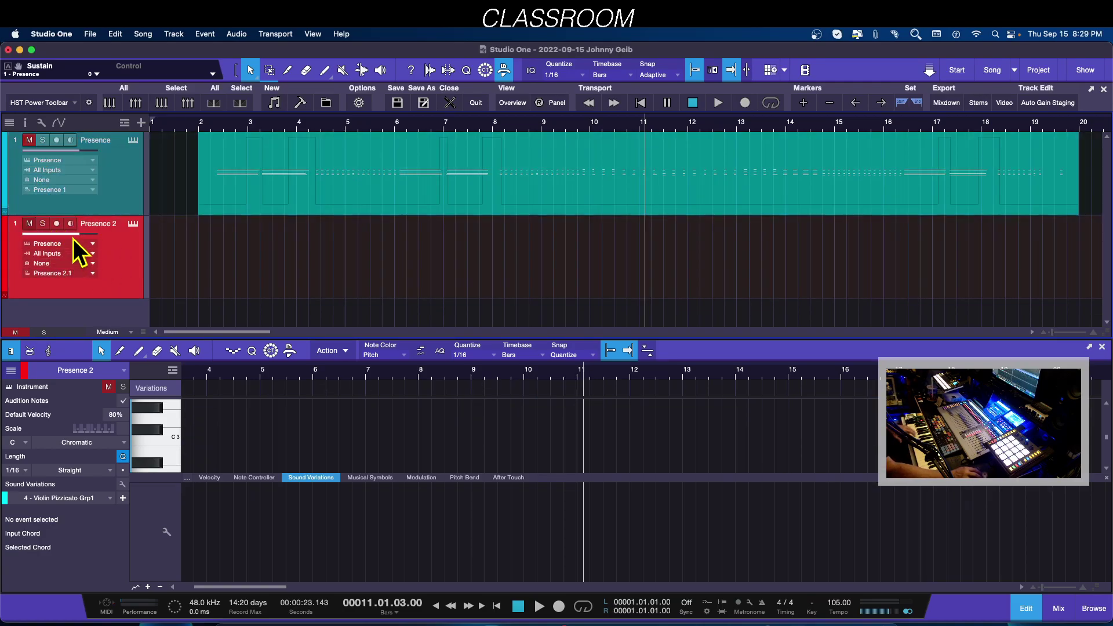
click(57, 224)
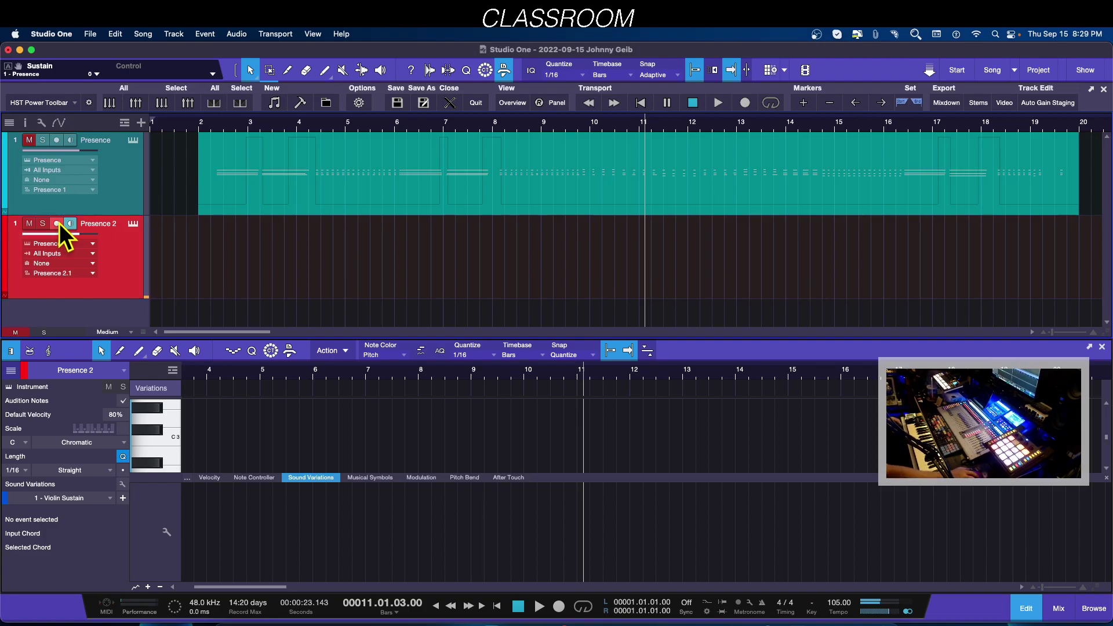
click(199, 125)
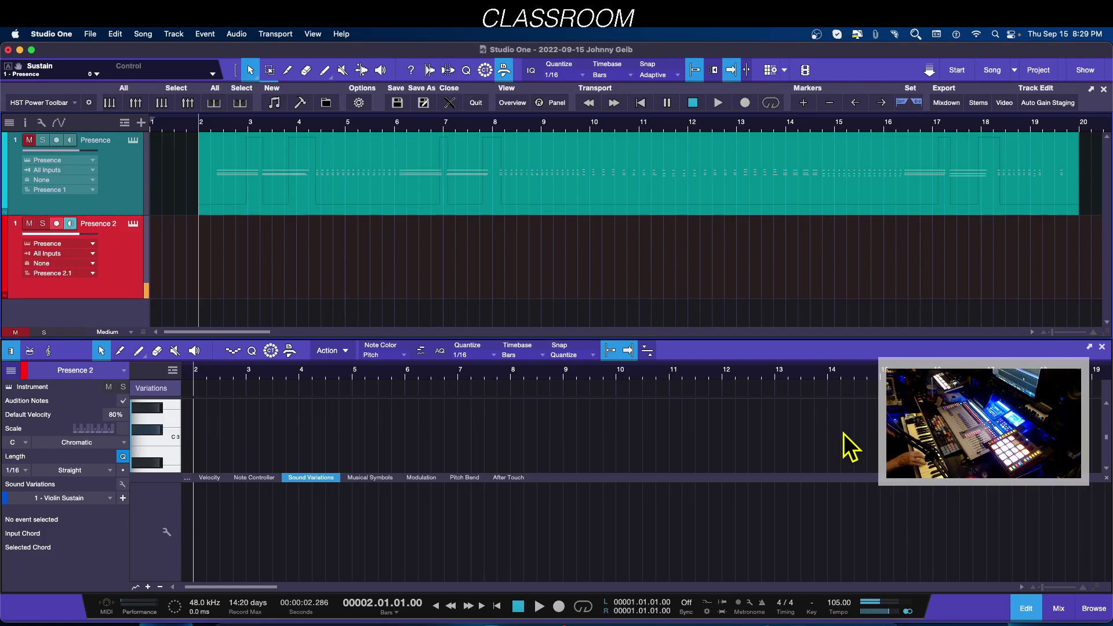
Step: Record a live violin part with key-switch variations on Presence 2, bar 2 to about bar 17
key(KP_Multiply)
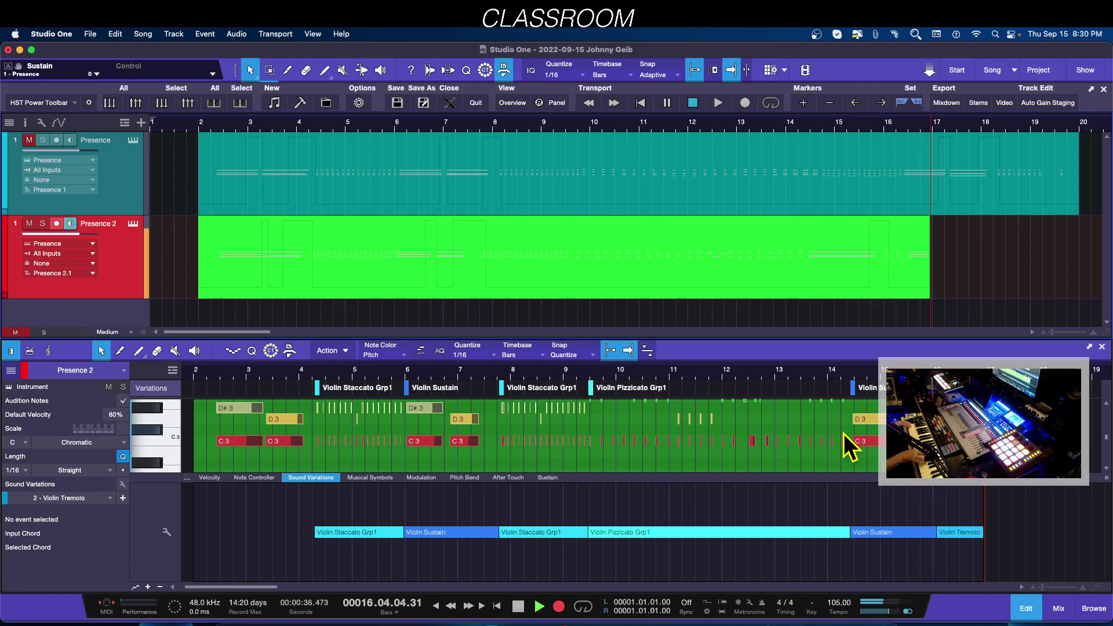
key(space)
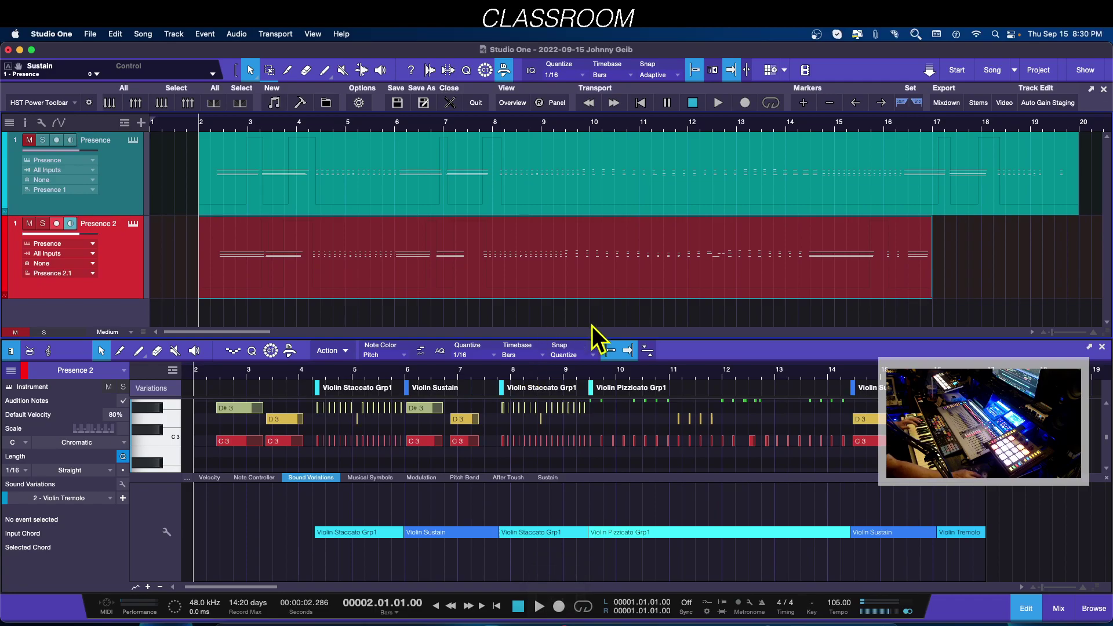
Step: Enlarge the note editor, briefly view the Presence XT window, and set arrangement track height to Normal
drag(685, 335, 685, 302)
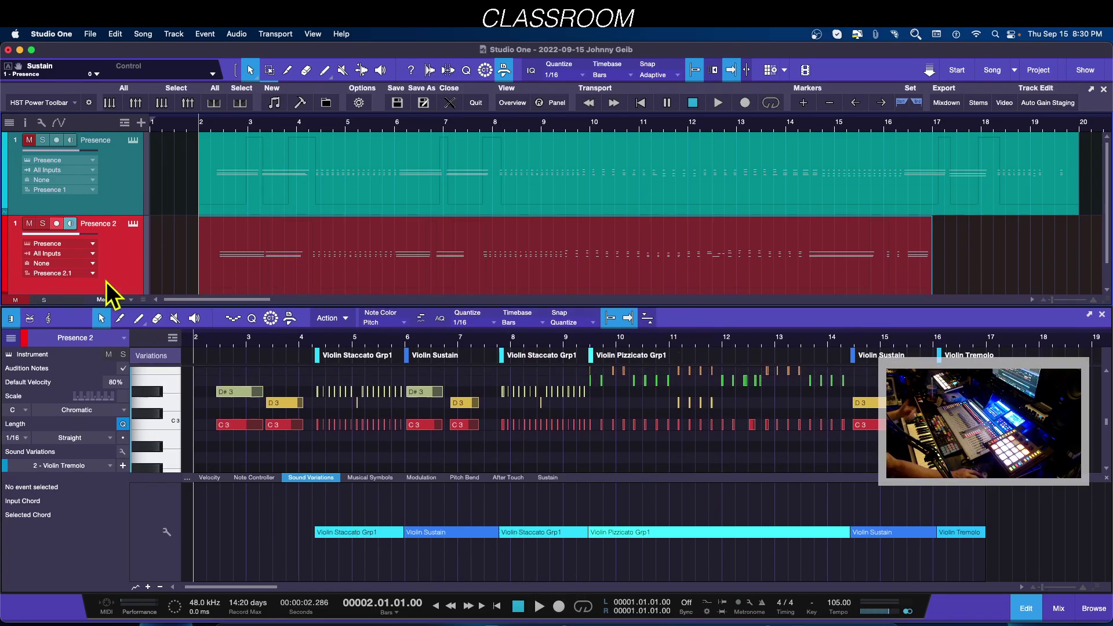
click(134, 224)
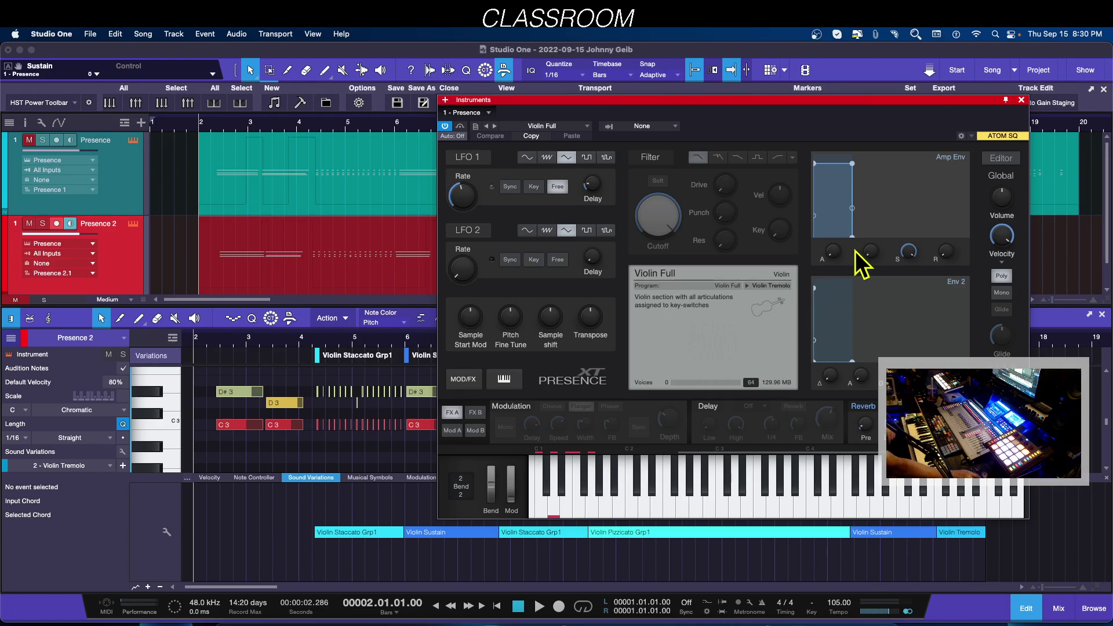
click(1021, 100)
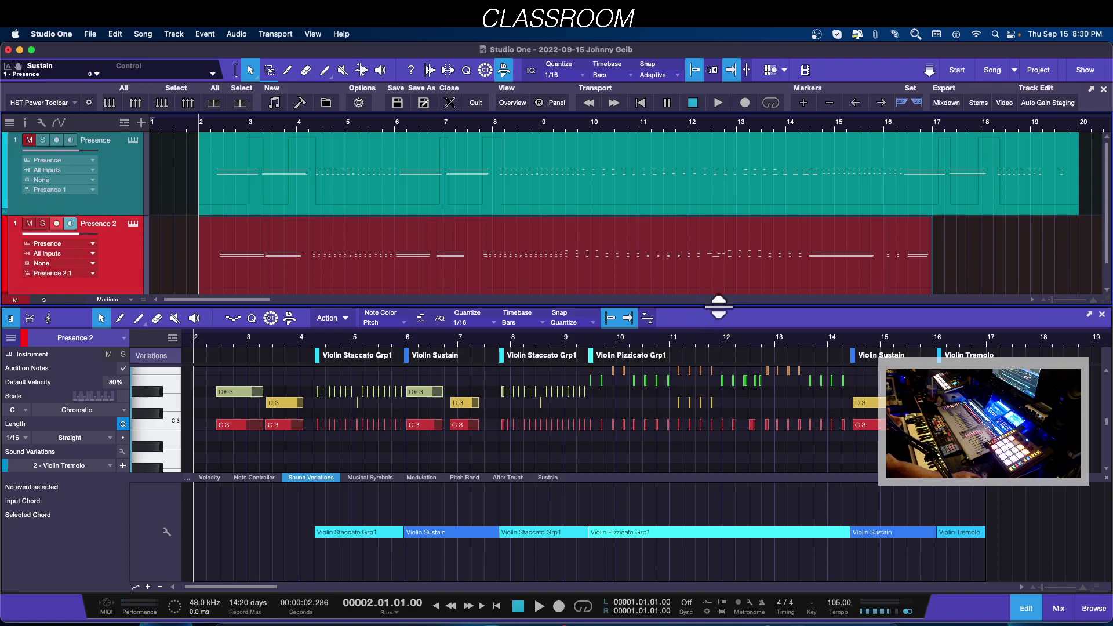
drag(717, 307, 713, 273)
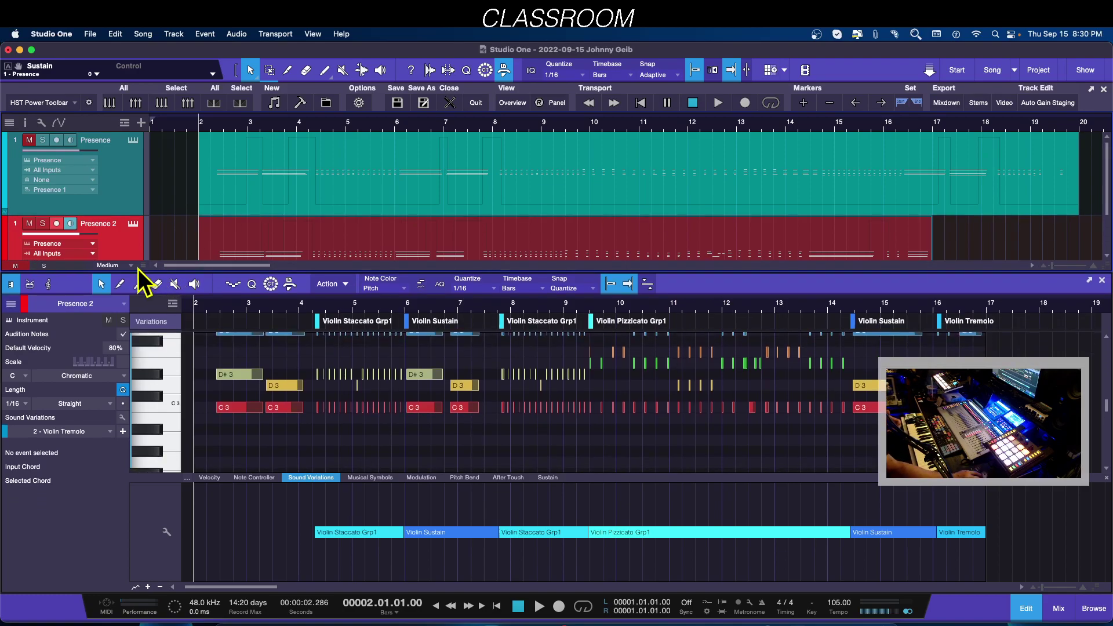
scroll(144, 270, down, 2)
click(142, 307)
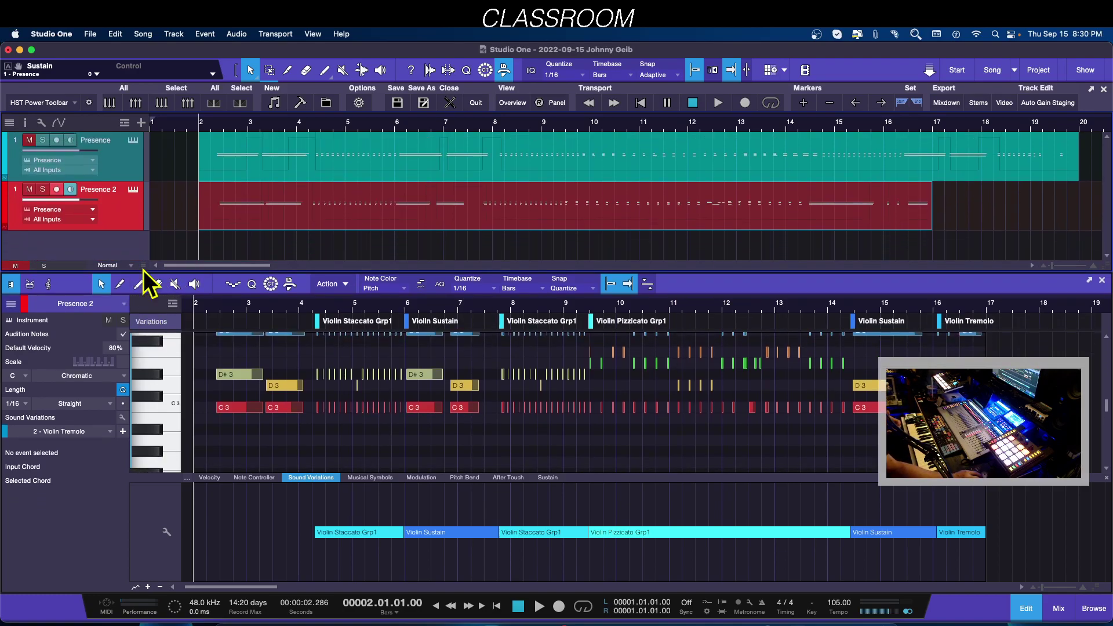